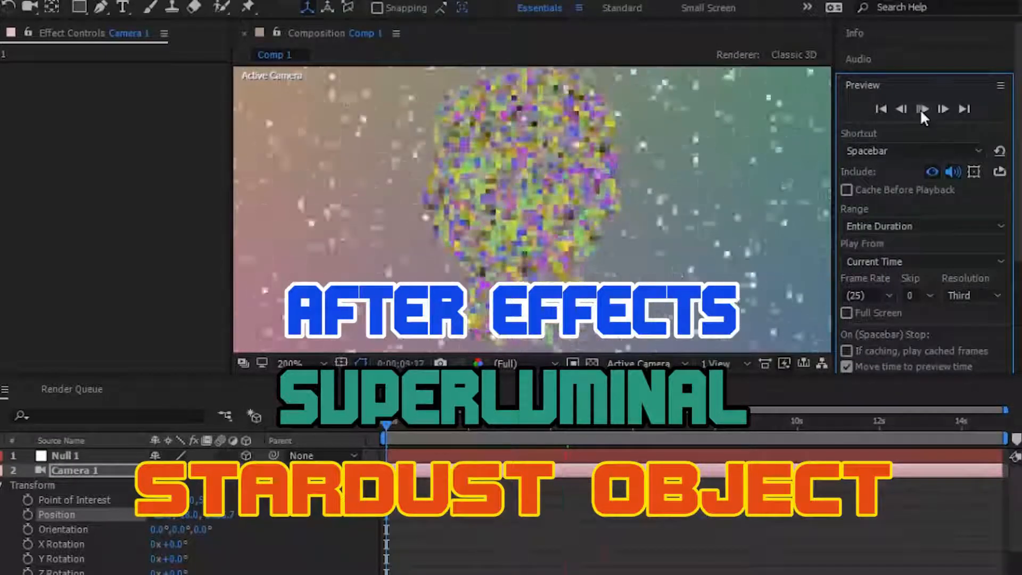
click(919, 108)
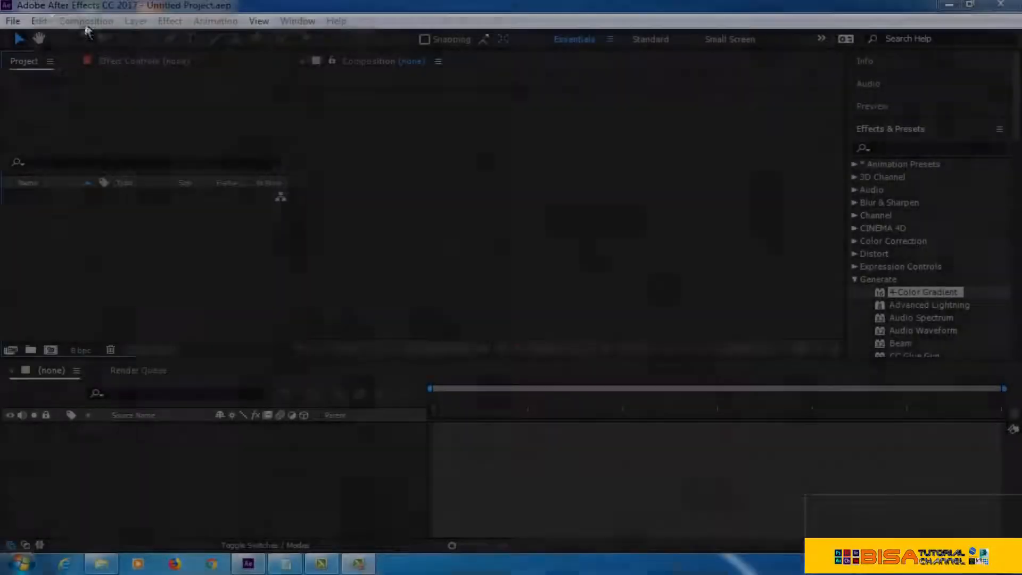
Step: Create a new composition named Comp 1 with the HDTV 1080 25 preset and a duration of 15 seconds
click(86, 21)
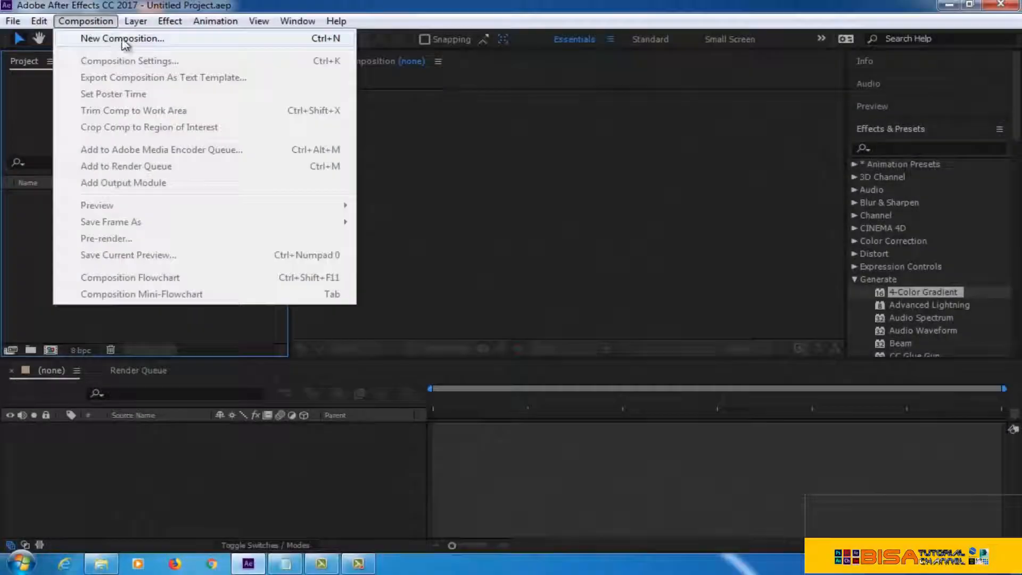
click(126, 39)
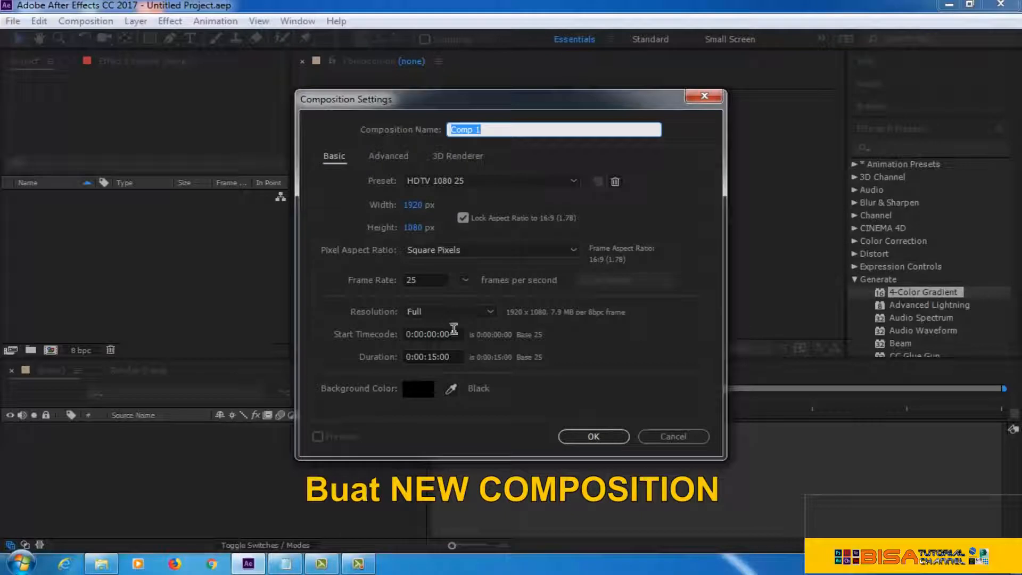
click(593, 436)
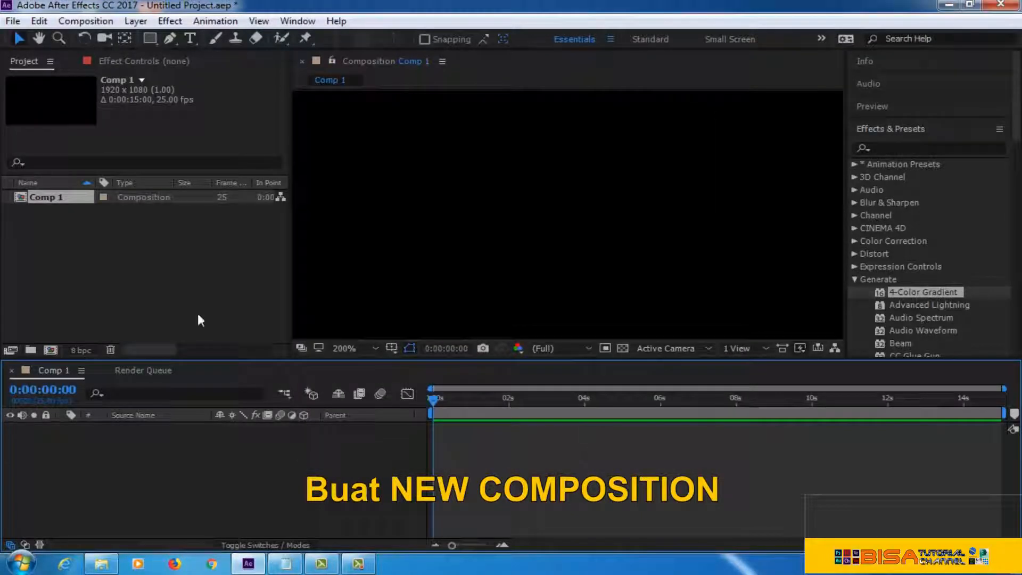
Step: Add two composition-sized solid layers to Comp 1 using the proposed solid settings
click(136, 21)
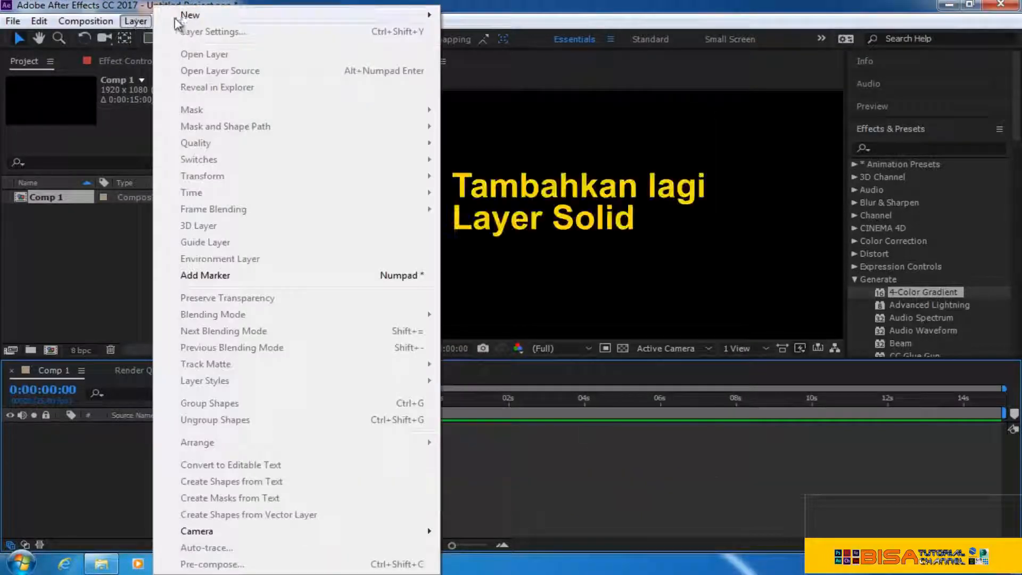
mouse_move(363, 19)
click(481, 31)
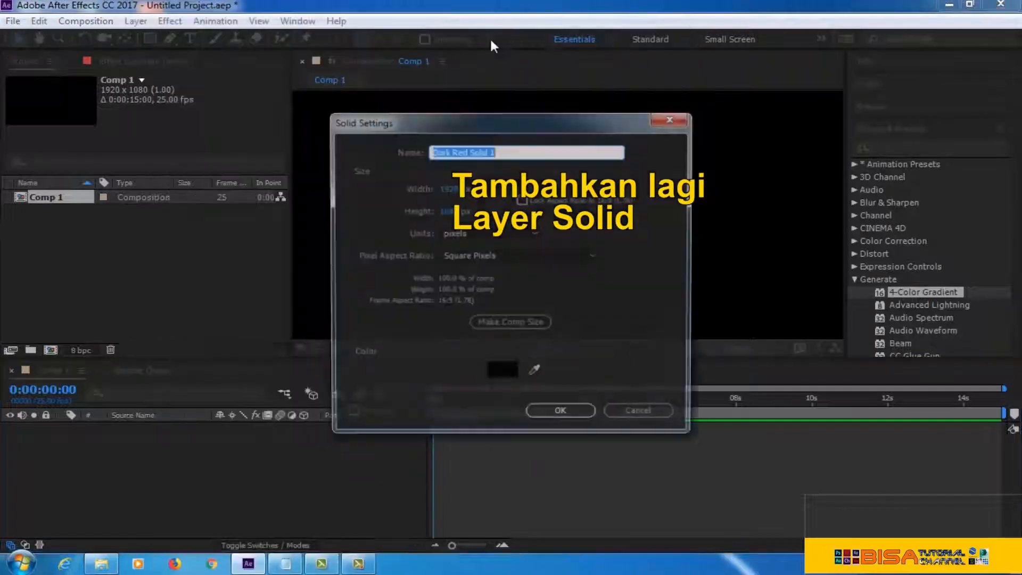
click(563, 415)
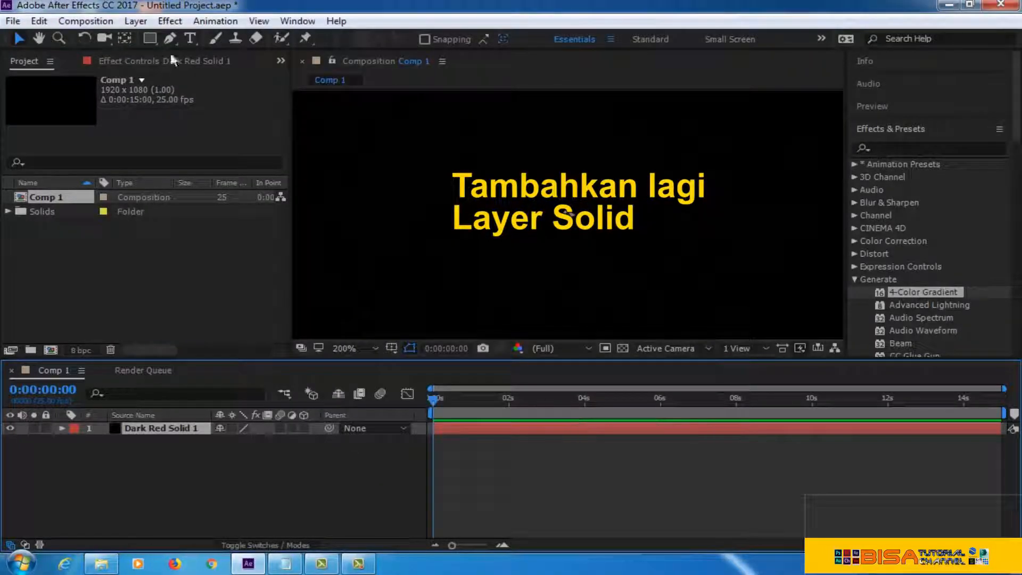
click(136, 21)
mouse_move(237, 16)
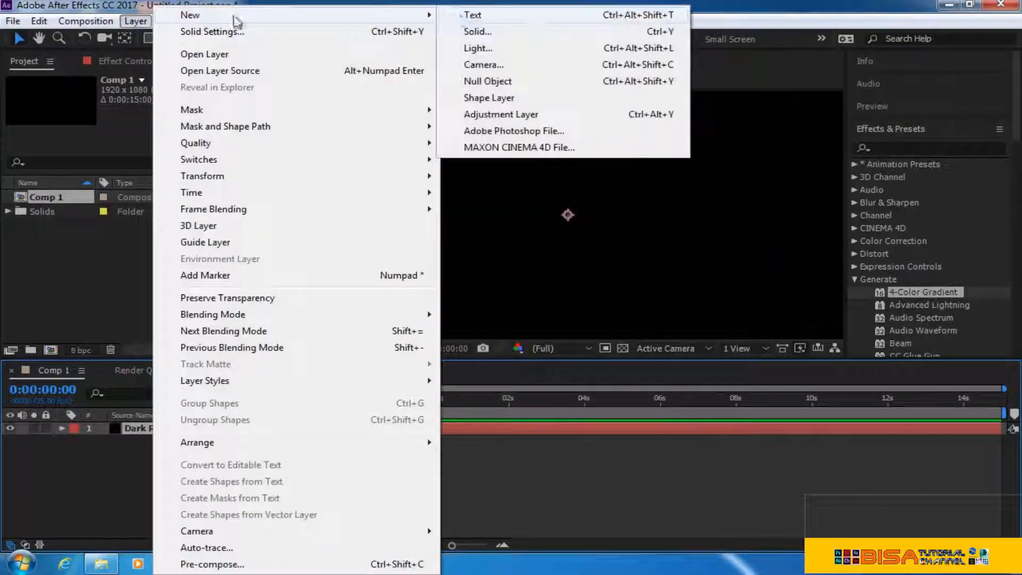
click(491, 33)
click(554, 413)
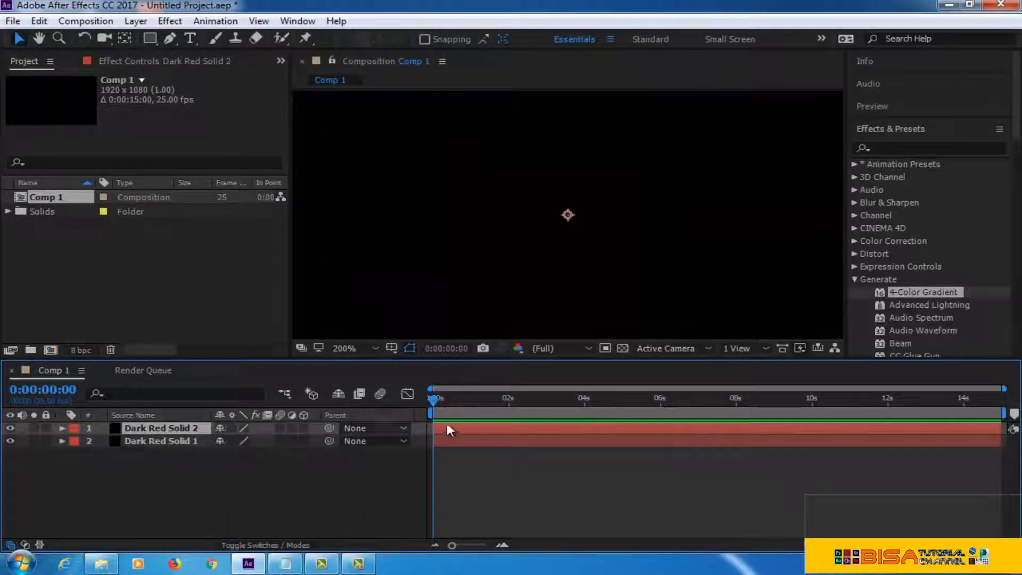
Step: Apply the Generate 4-Color Gradient effect to the upper solid layer
click(170, 21)
mouse_move(246, 209)
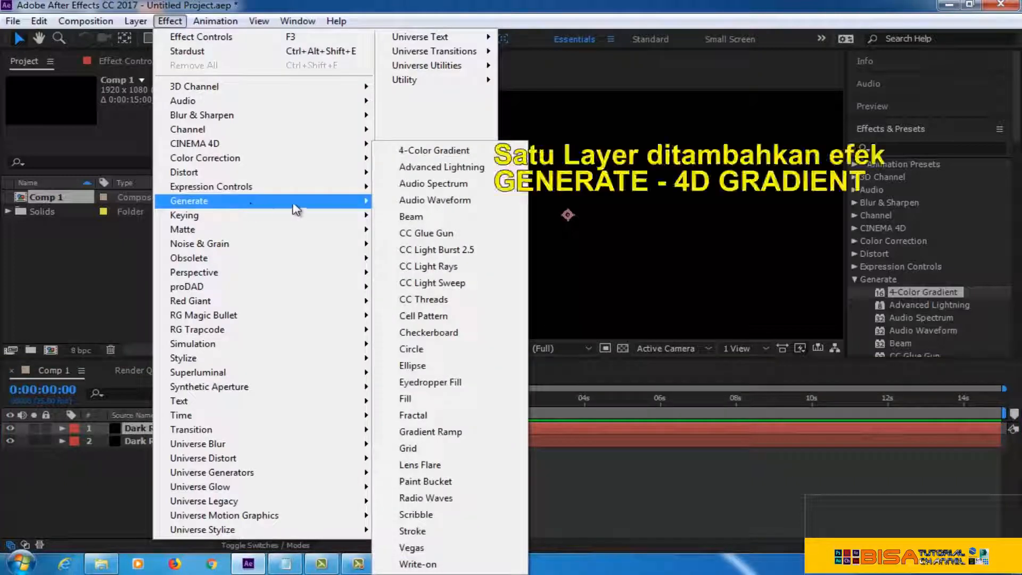
click(500, 157)
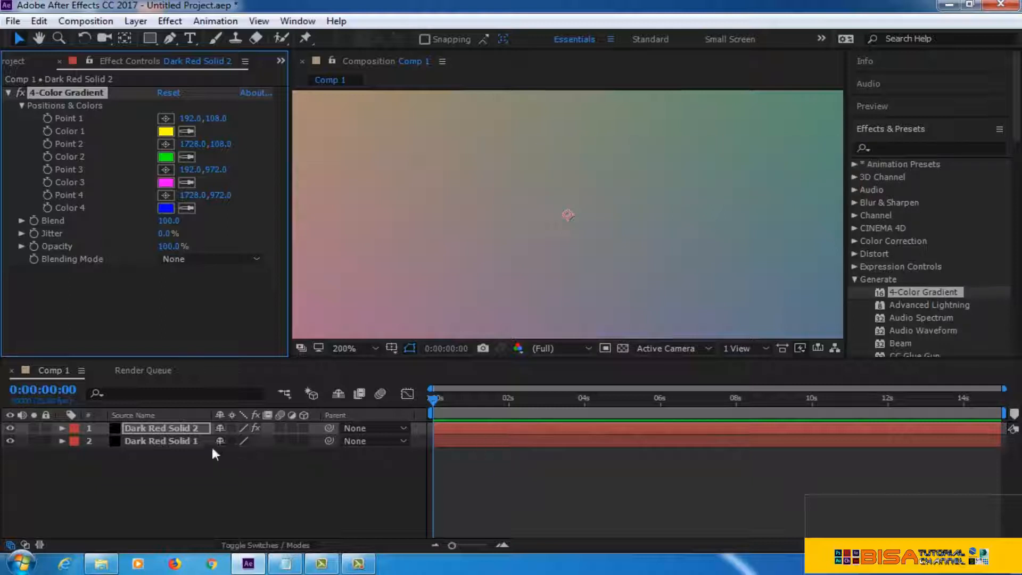
Step: Move the plain solid above the gradient layer and apply the Superluminal Stardust effect to it
click(184, 439)
drag(184, 439, 184, 425)
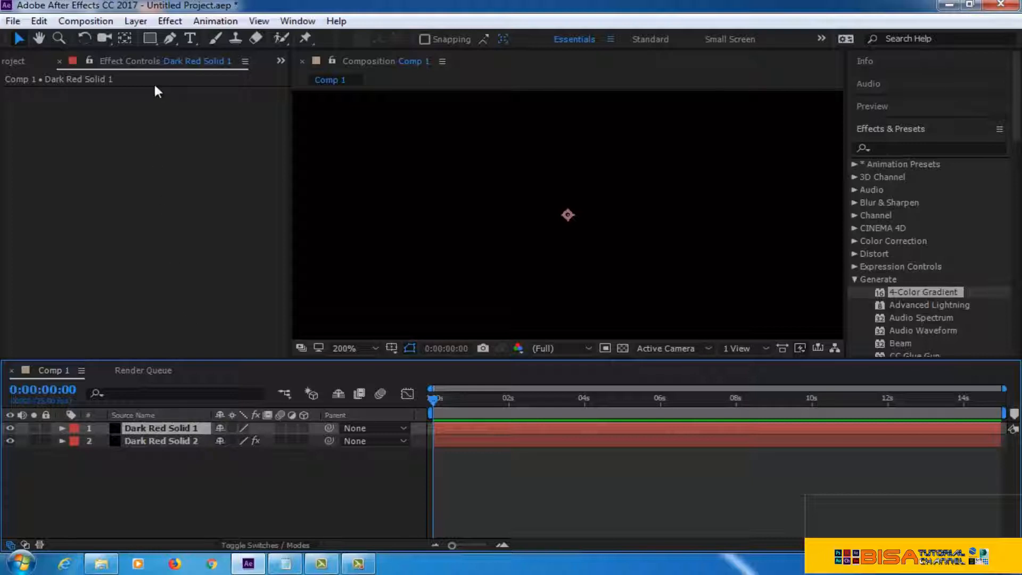
click(162, 23)
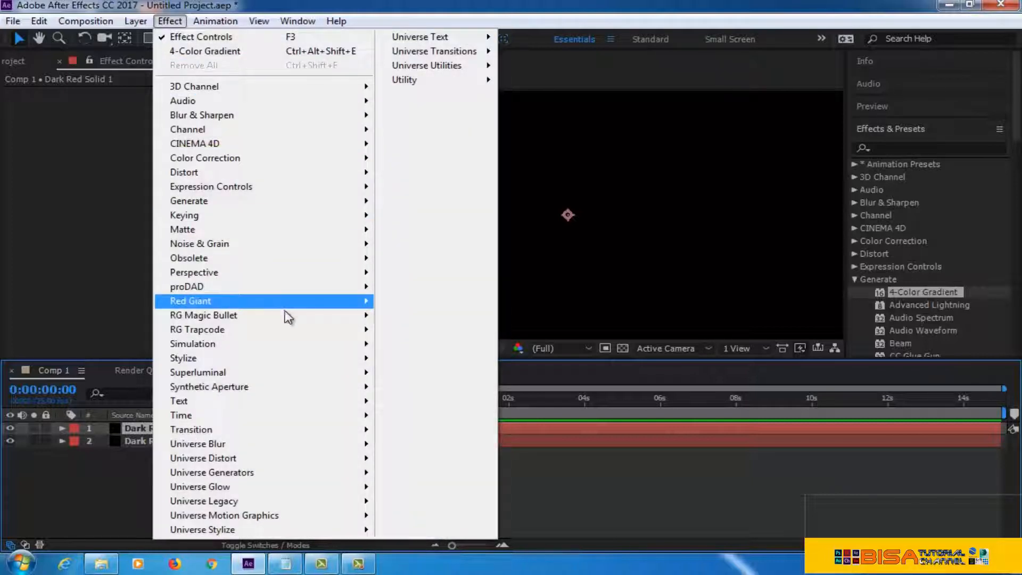
mouse_move(329, 370)
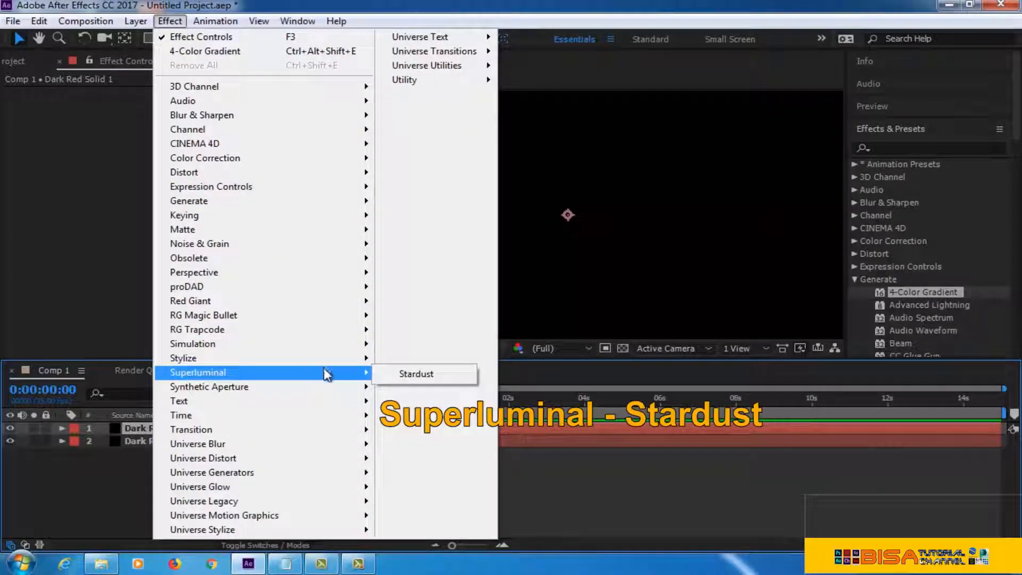
click(439, 376)
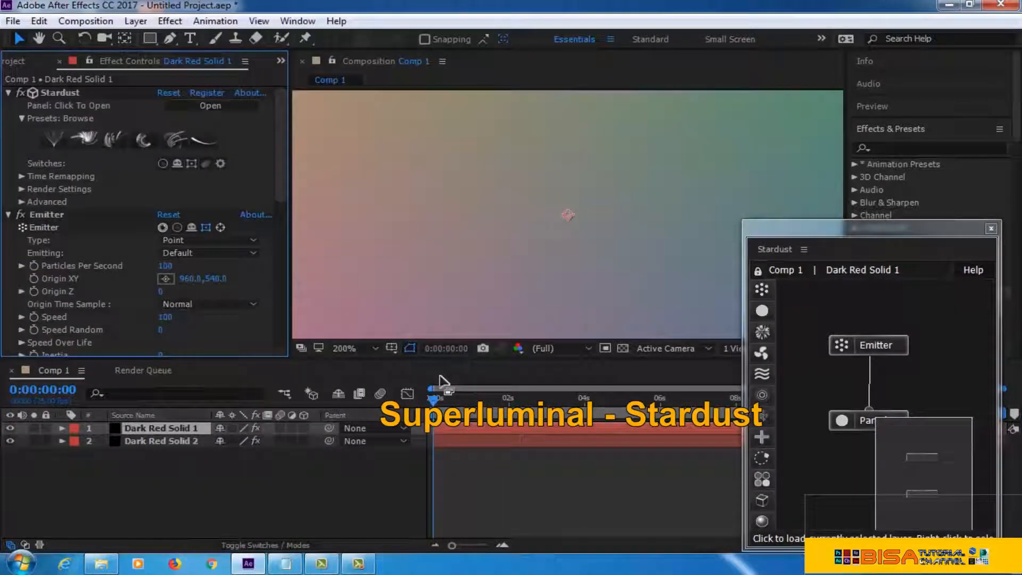
Step: Move the current time to 0:00:00:17, then make the Stardust emitter a Box emitting 1000 particles per second
drag(434, 400, 459, 402)
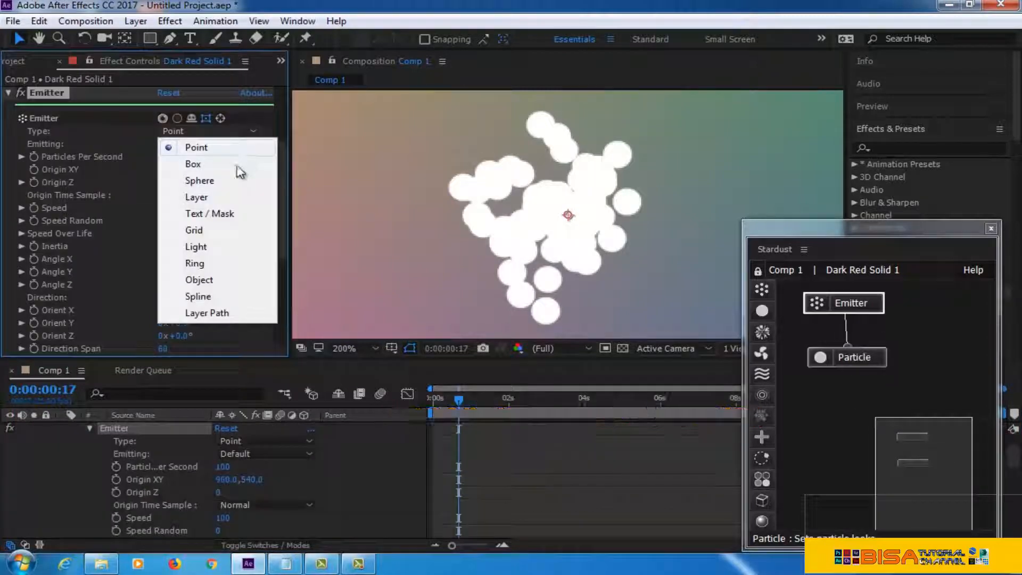
click(236, 165)
click(169, 157)
text(1000)
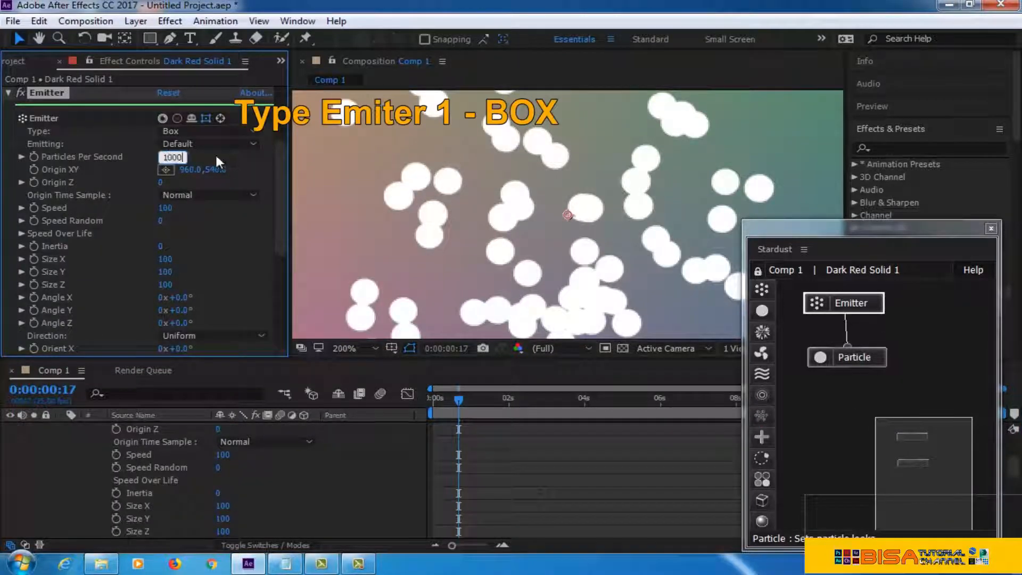
key(Return)
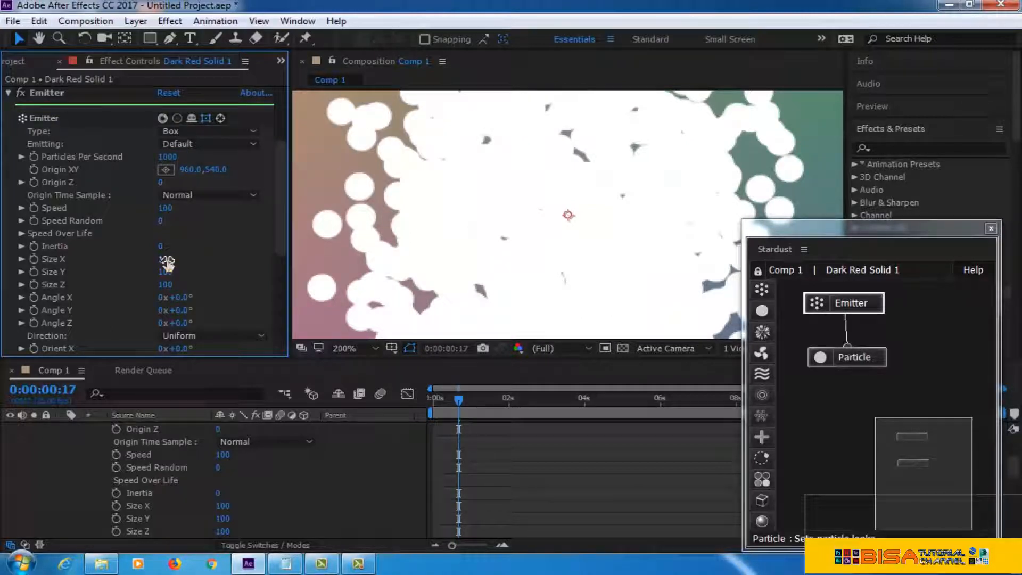
Step: Set the box emitter's Size X to 220, Size Y to 190 and Size Z to 50
mouse_move(167, 260)
mouse_down()
mouse_move(177, 261)
mouse_move(169, 271)
mouse_up()
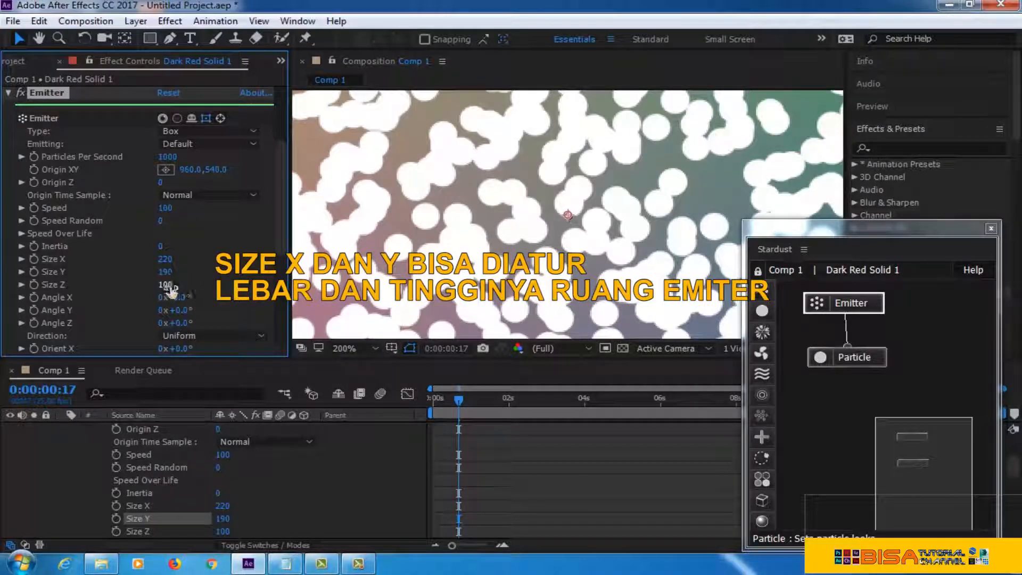
scroll(206, 251, down, 2)
click(171, 243)
text(50)
Step: Set the Particle node's shape to Rectangle and keep its particle color on Solid Color
click(852, 357)
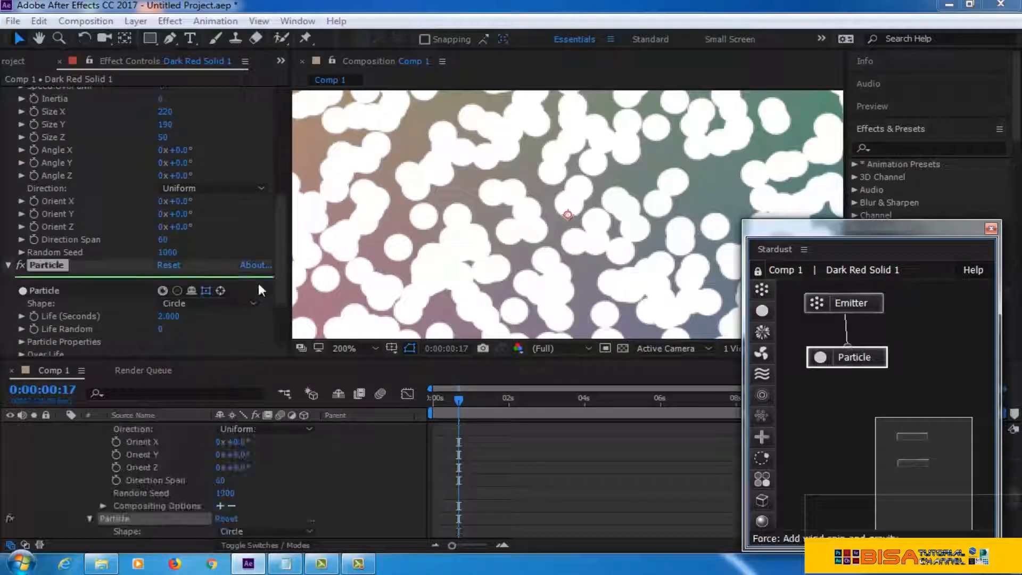
drag(280, 266, 278, 293)
click(229, 213)
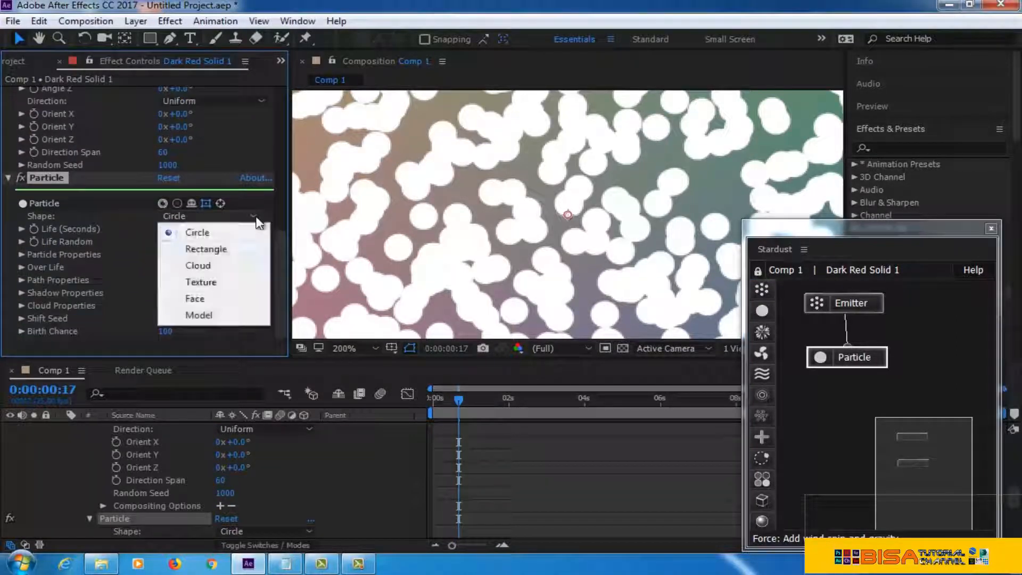
click(229, 249)
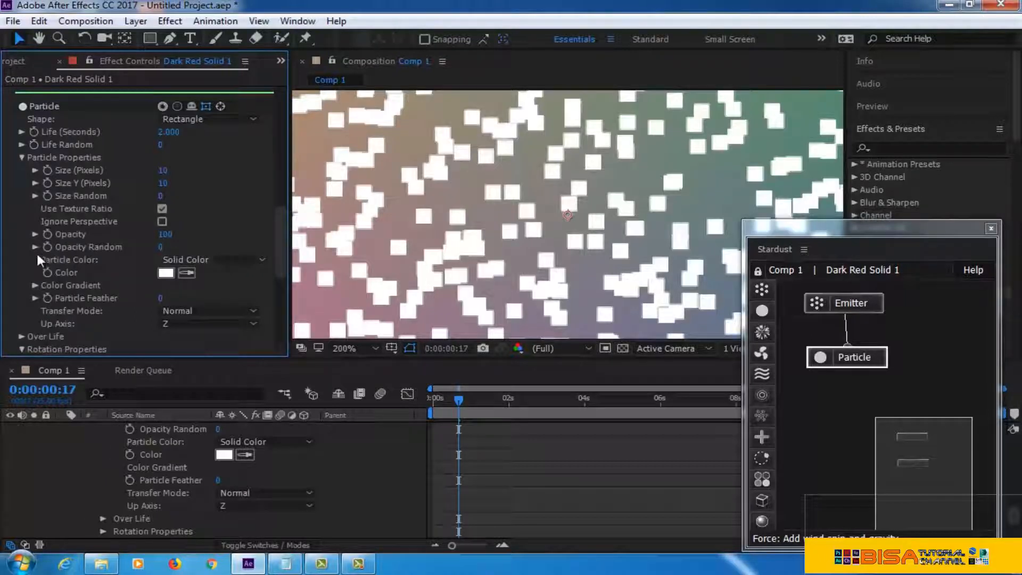
click(239, 259)
click(238, 273)
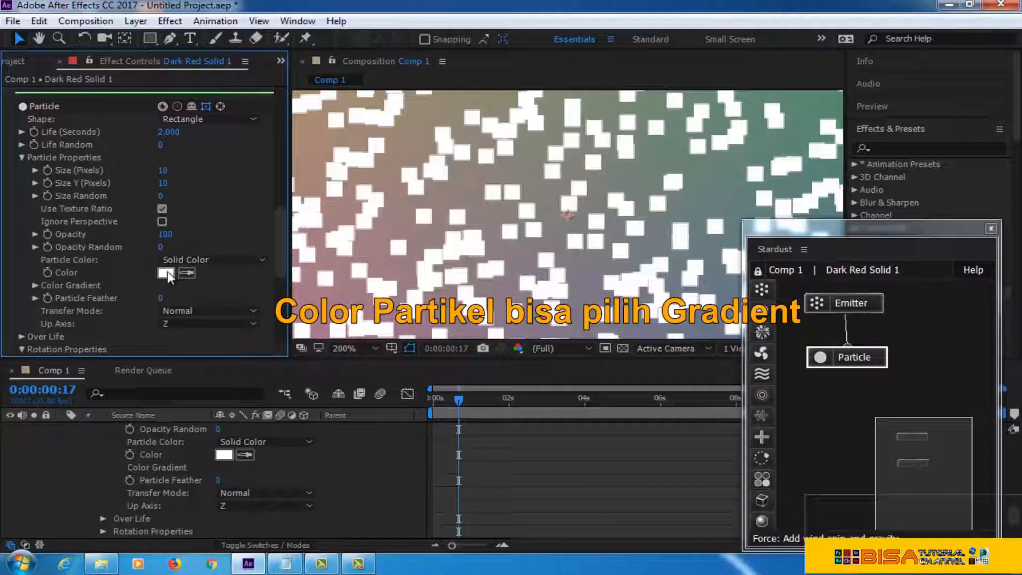
Step: Set both the particle's Size and Size Y to 3 pixels
scroll(181, 230, up, 3)
click(164, 242)
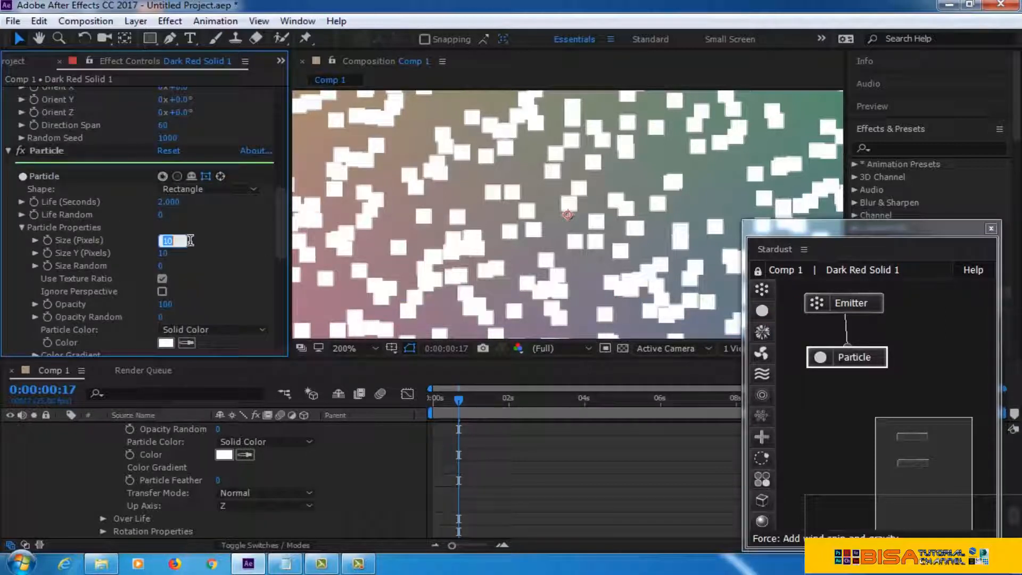
text(3)
click(168, 252)
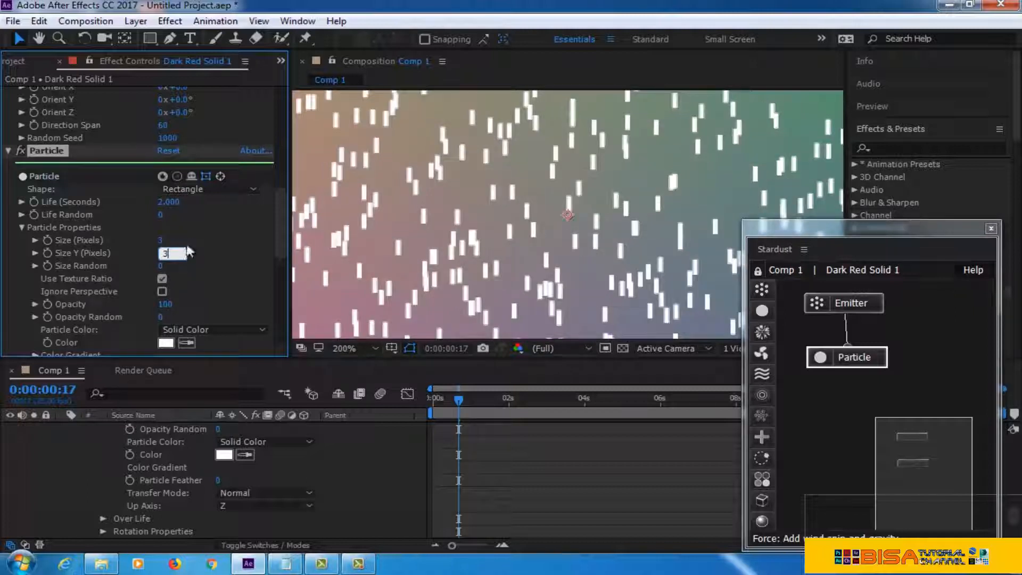
key(Return)
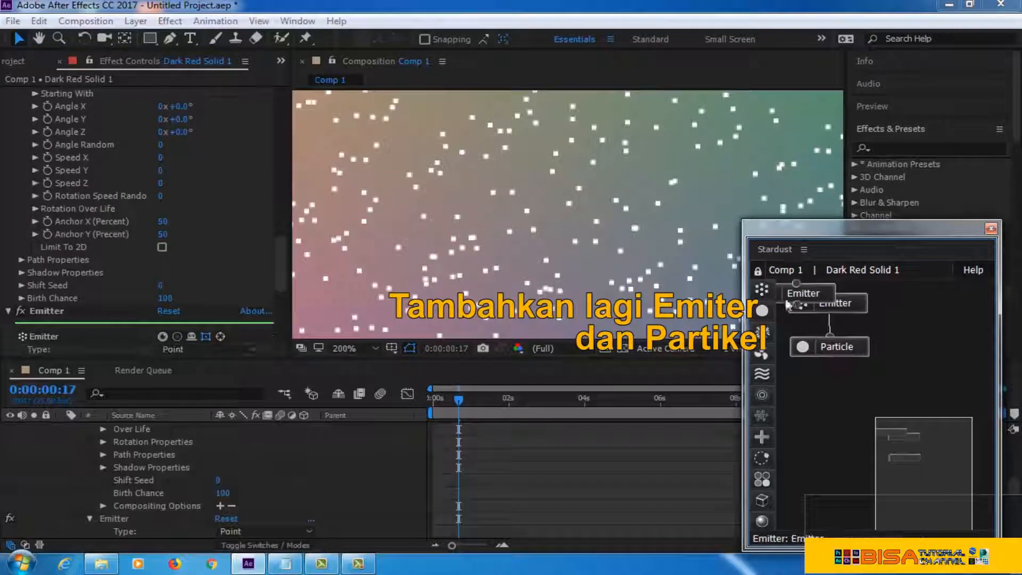
Step: Add a second Emitter node with its own Particle node beneath it, beside the first pair in the Stardust graph
drag(786, 293, 931, 309)
drag(762, 310, 934, 351)
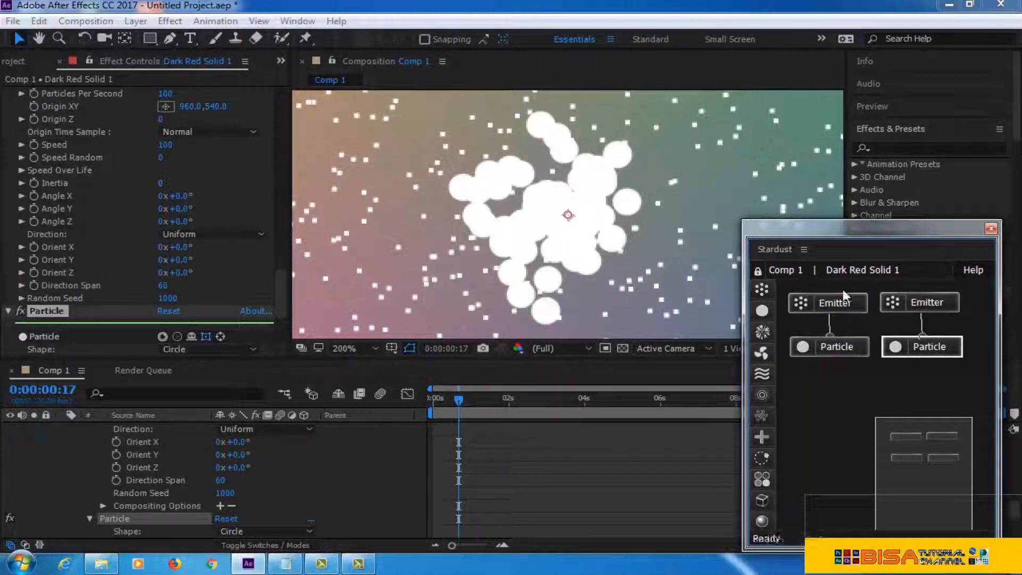
click(920, 303)
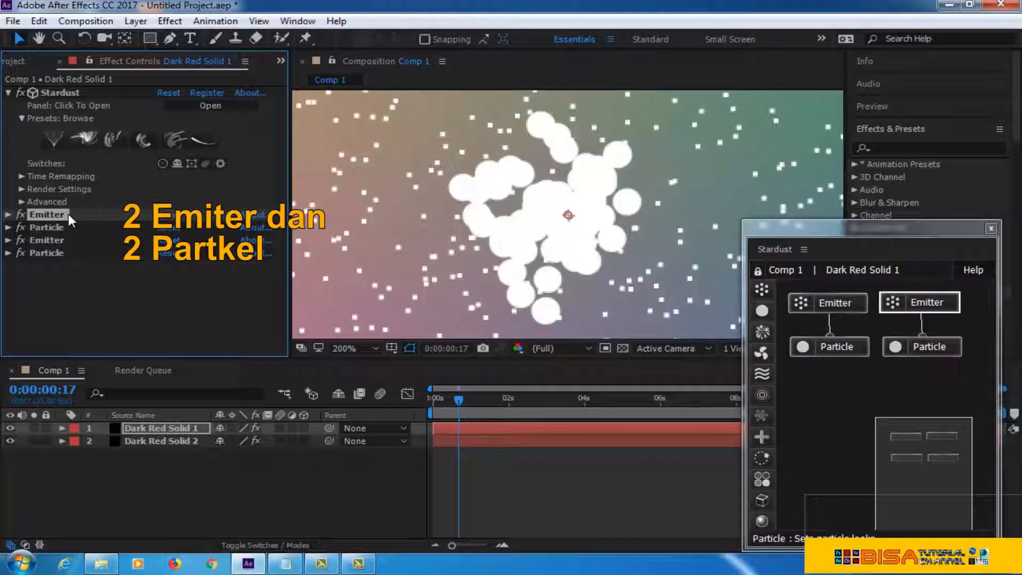
double_click(67, 215)
click(52, 226)
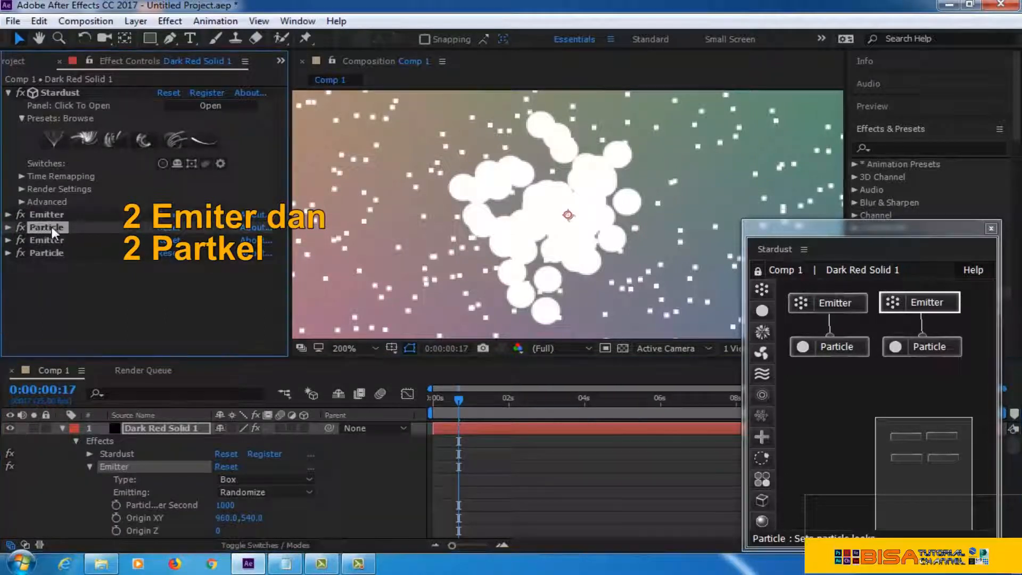
click(59, 239)
click(59, 253)
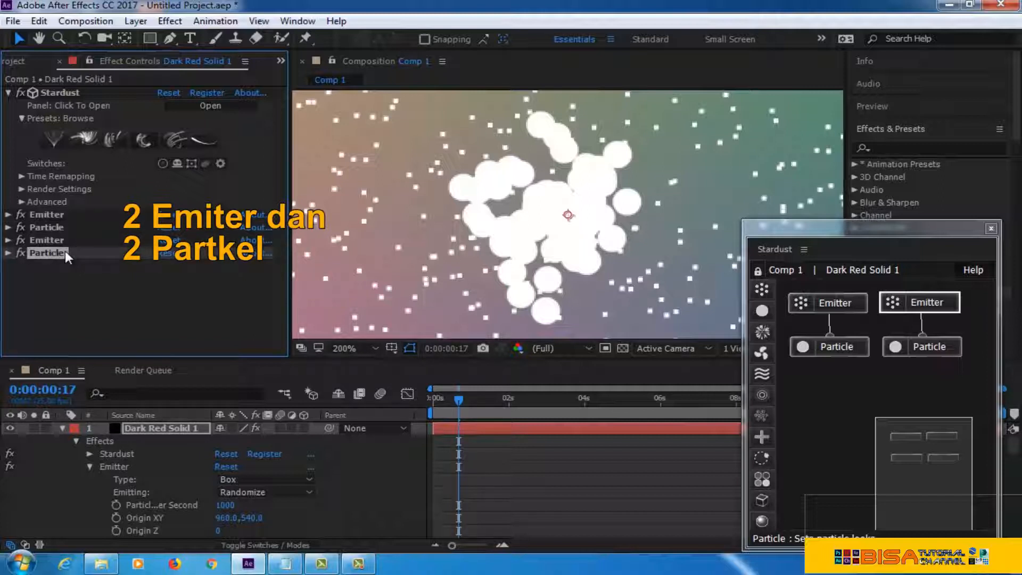
Step: Set the second emitter's type to Object
click(919, 302)
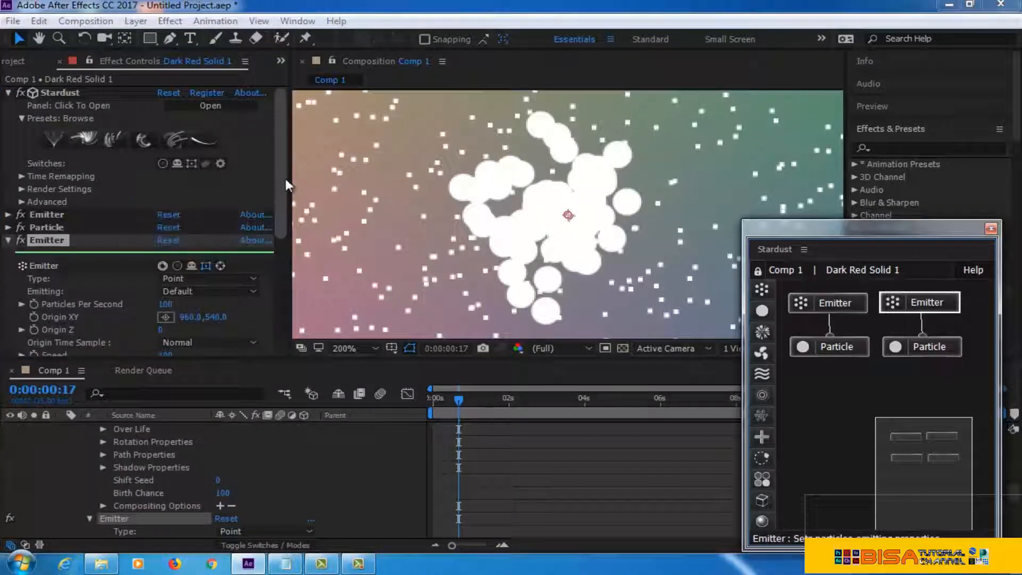
scroll(234, 159, down, 5)
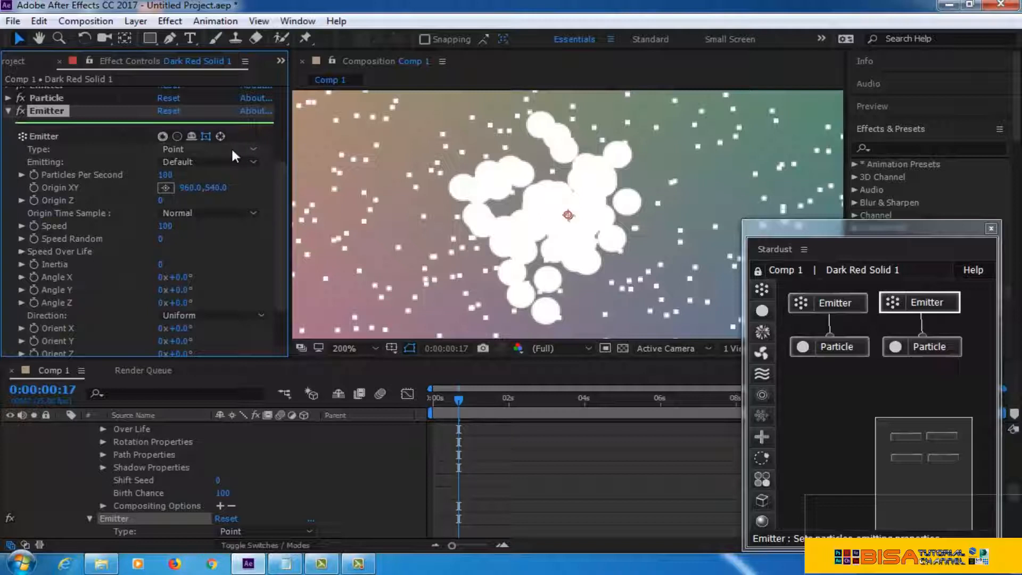
click(245, 163)
click(245, 158)
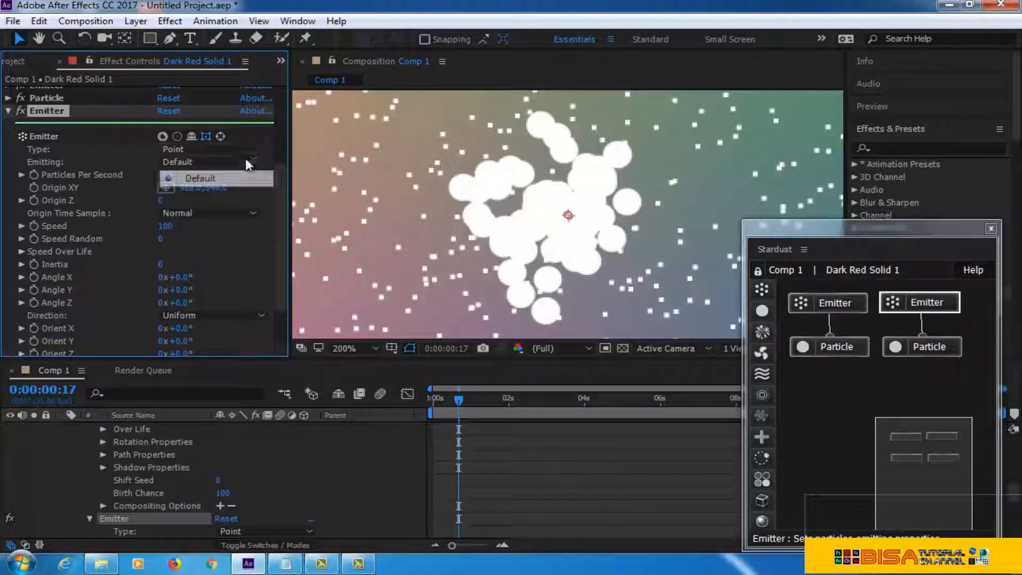
click(246, 150)
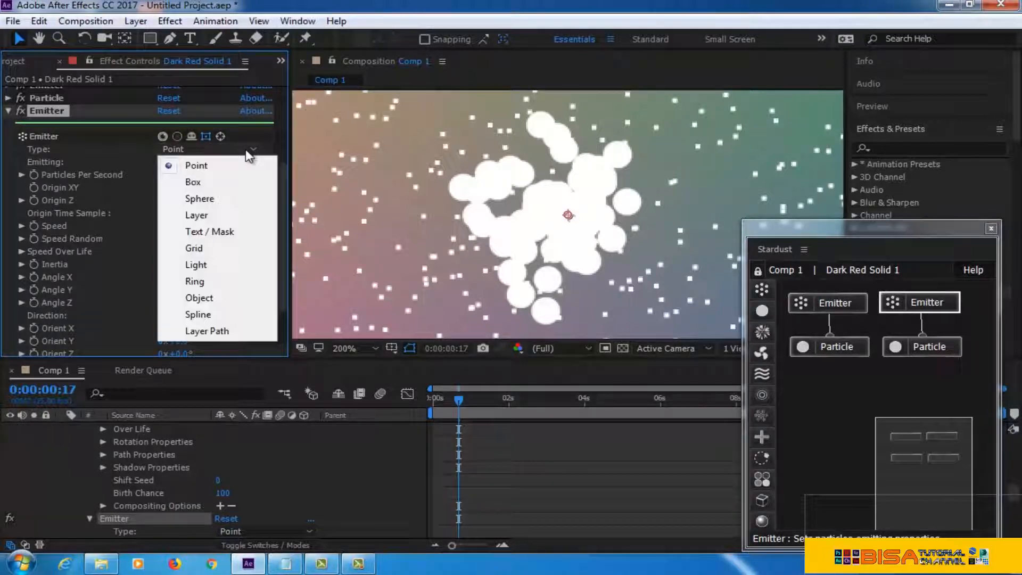
click(218, 299)
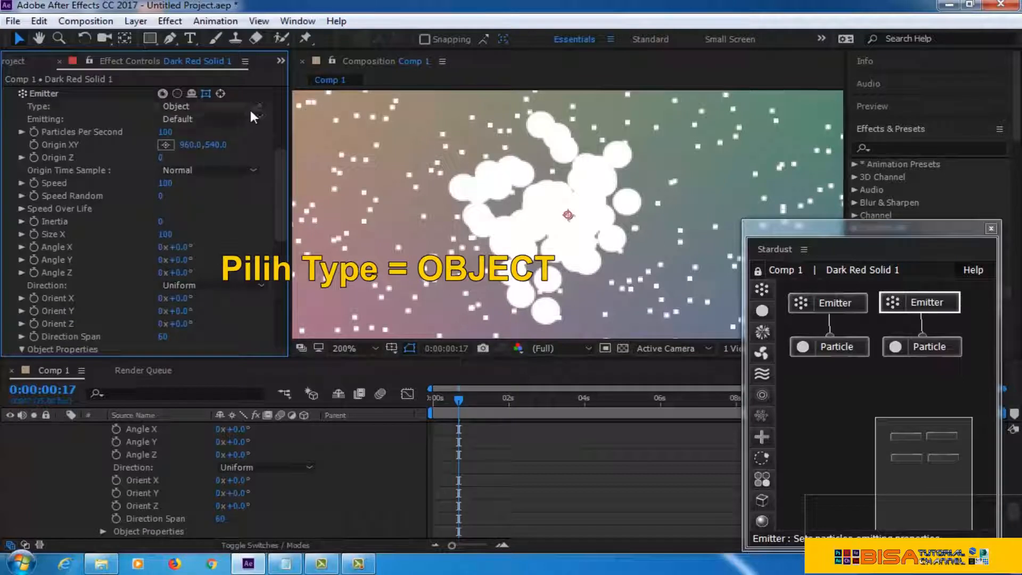
Step: Set the object emitter's Particles Per Second to 1000
click(166, 132)
text(1000)
key(Return)
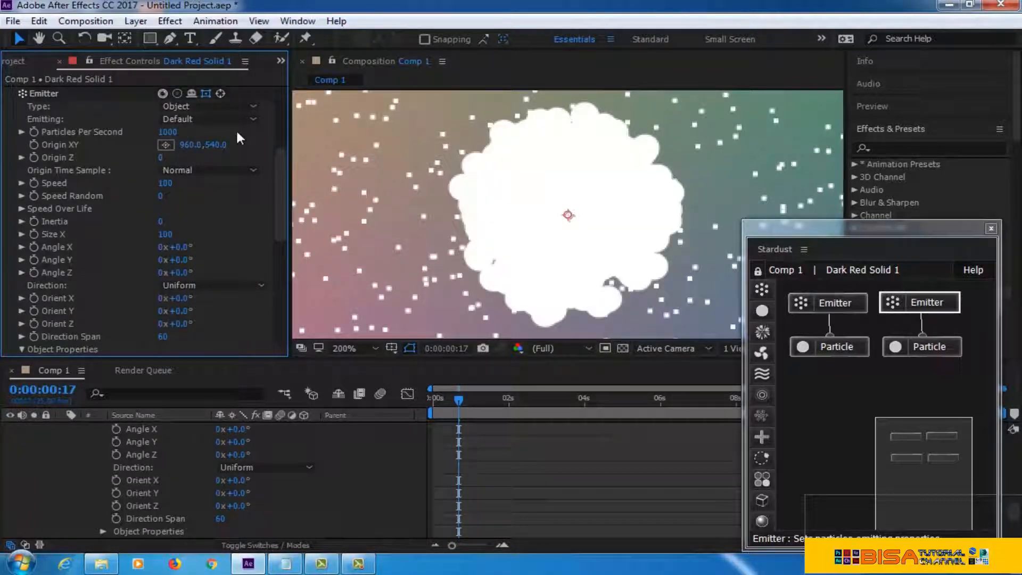
Step: Load HEAD2.obj from the D: drive as the second emitter's source object
scroll(235, 139, down, 5)
click(67, 208)
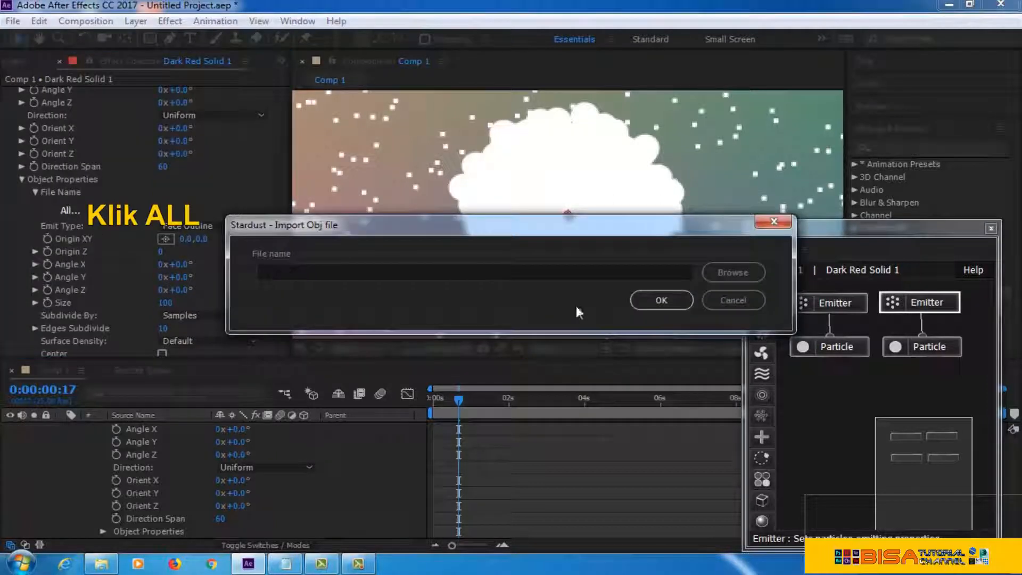
click(733, 272)
drag(727, 286, 729, 412)
click(441, 431)
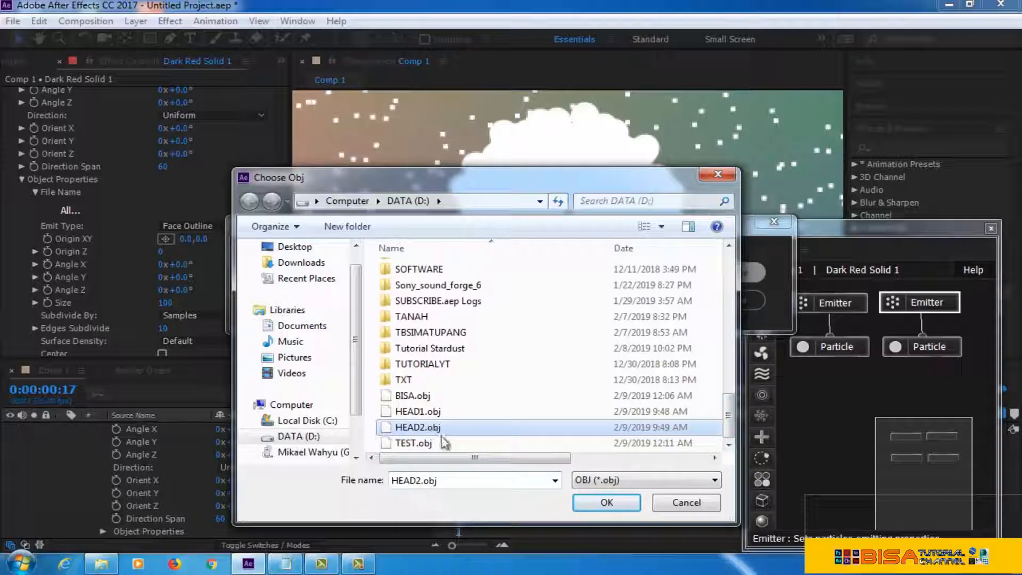
click(607, 502)
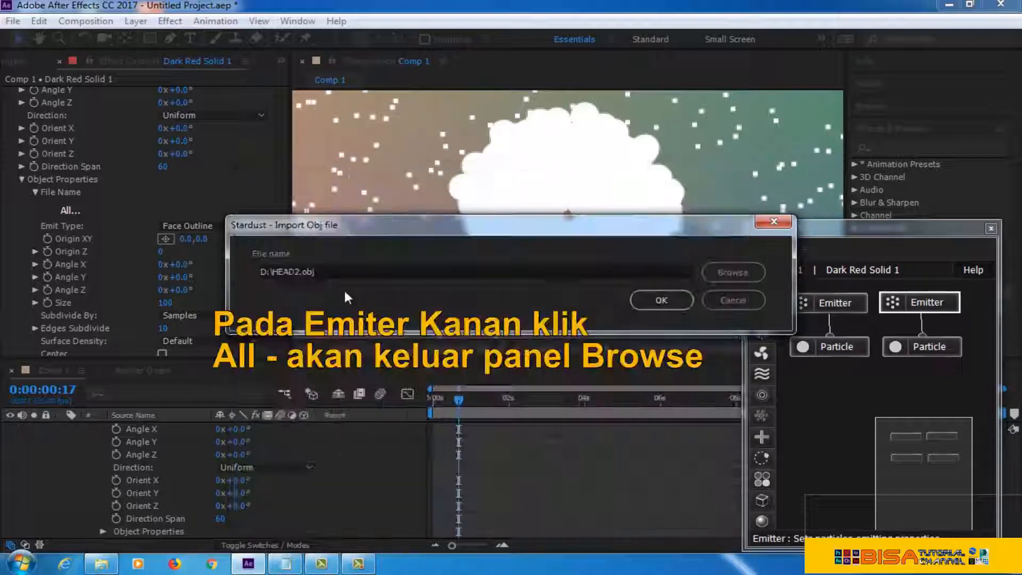
click(661, 301)
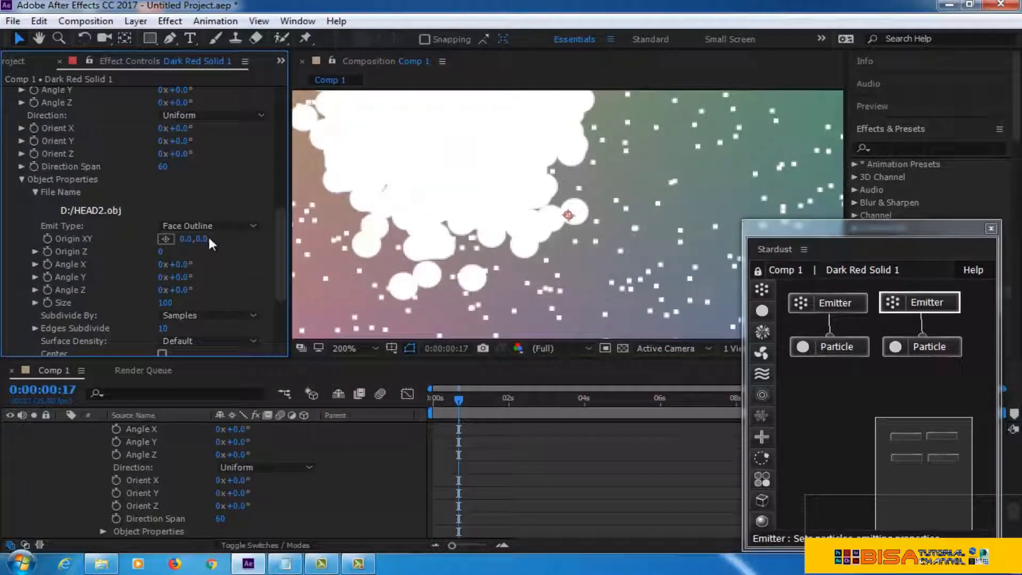
Step: Set the object emitter's Speed to 0 and its Direction Span to 100
drag(282, 234, 282, 170)
click(170, 196)
key(Return)
drag(279, 204, 283, 241)
click(166, 234)
text(100)
key(Return)
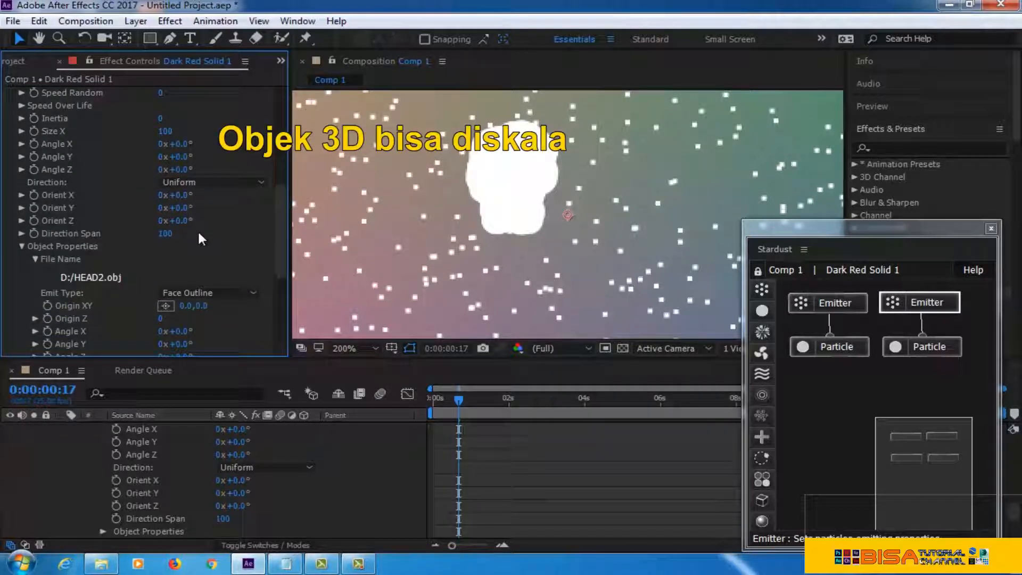
Step: Set the object emitter's Size X to 200 and shift its Origin XY to bring the head toward the frame's centre
click(168, 132)
text(200)
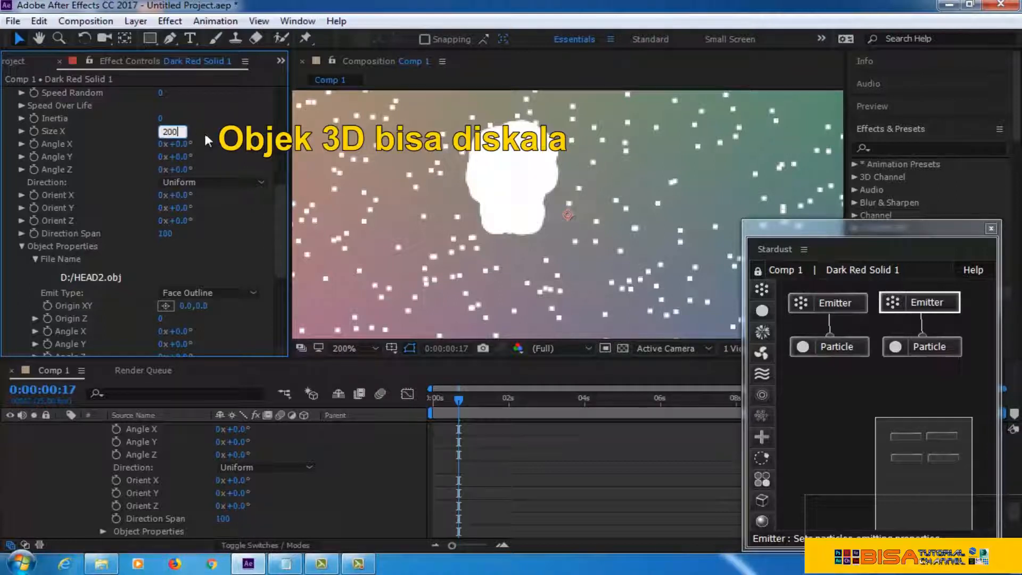
key(Return)
drag(281, 215, 282, 124)
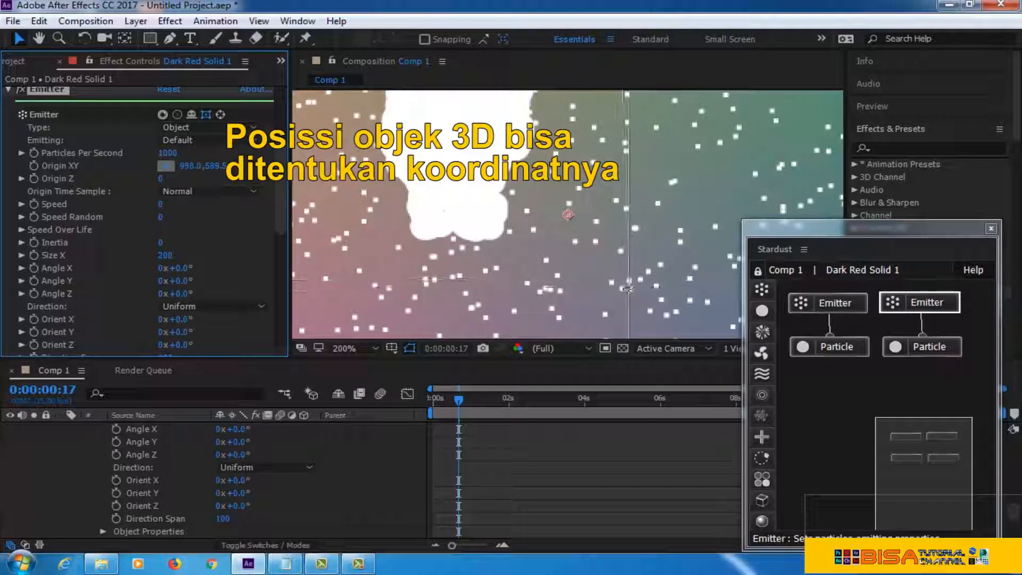
Step: Set the Particle Color of the object emitter's Particle node to Random From Gradient
click(921, 346)
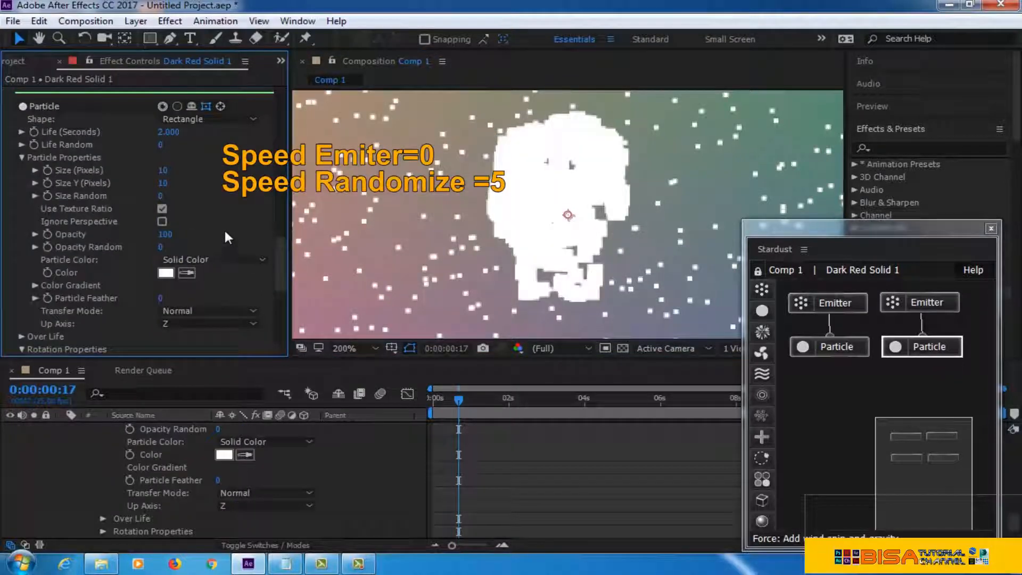
click(249, 259)
click(254, 304)
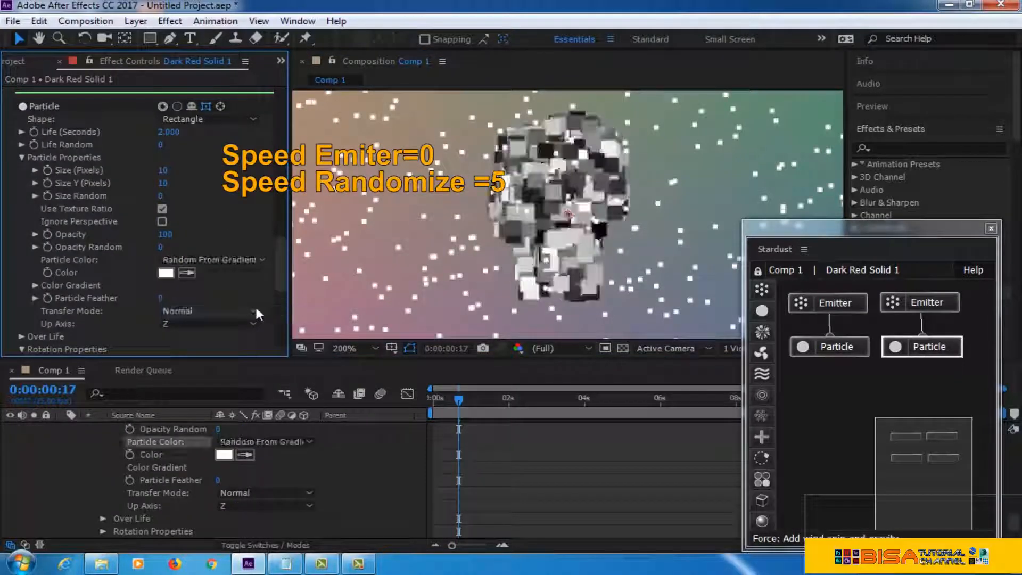
Step: Change the white end stop of the particle's Color Gradient to blue, 1145ED
click(35, 285)
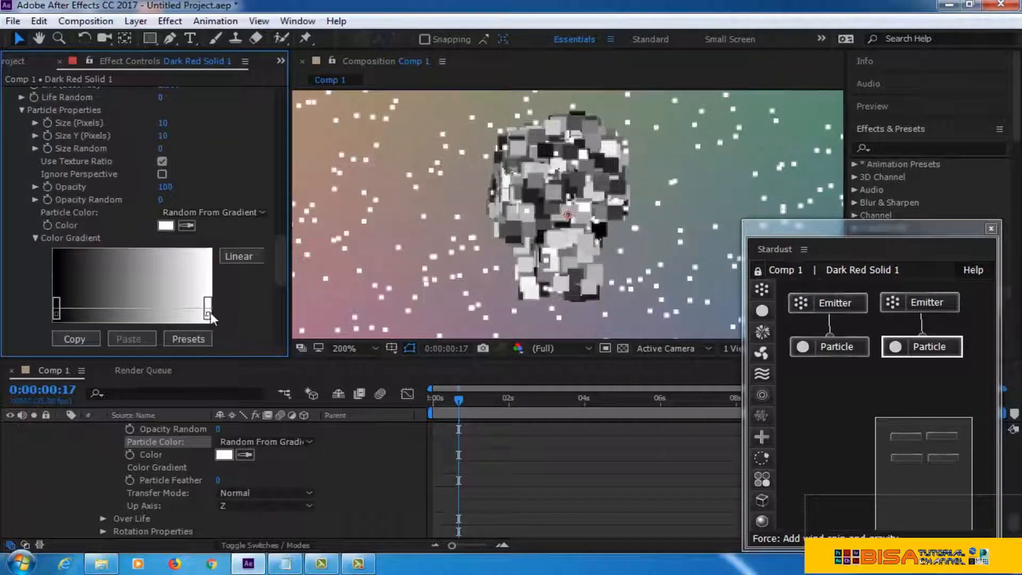
double_click(209, 311)
click(510, 201)
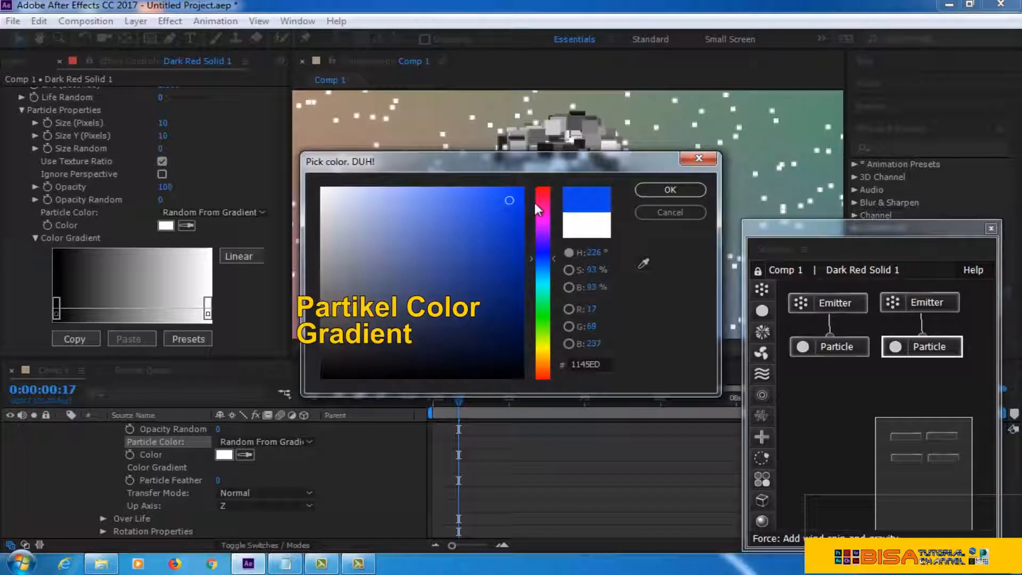
click(670, 189)
Step: Add a stop near the middle of the particle's Color Gradient and color it light green
double_click(139, 314)
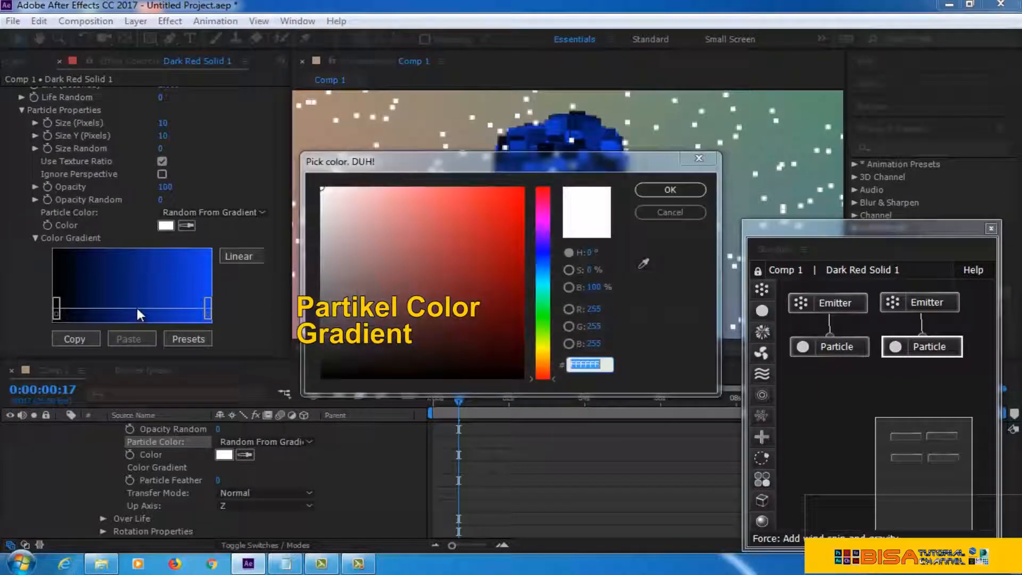
click(542, 312)
click(424, 201)
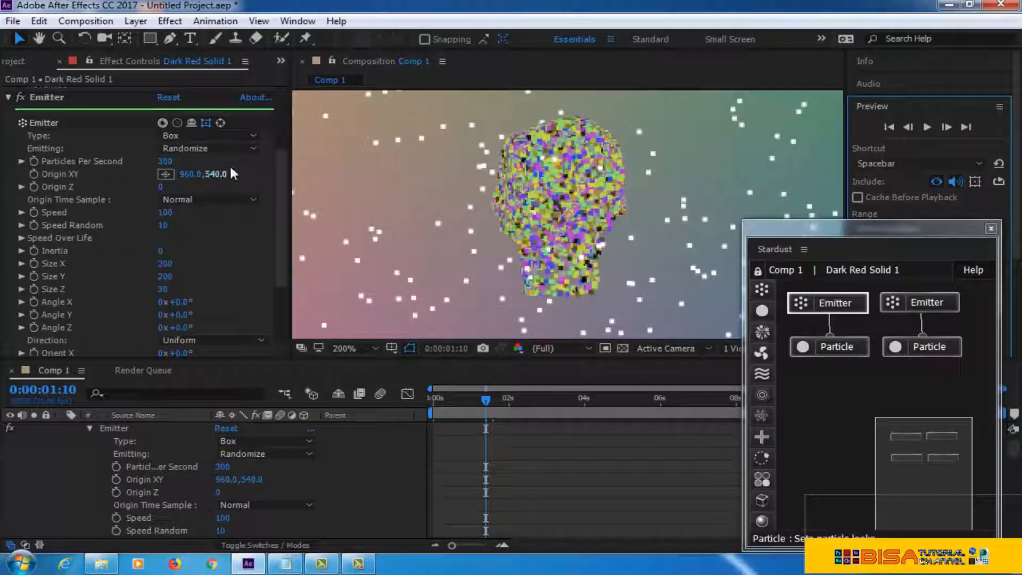
Step: Try the Point and Sphere types on the first emitter, and return it to Box
click(246, 135)
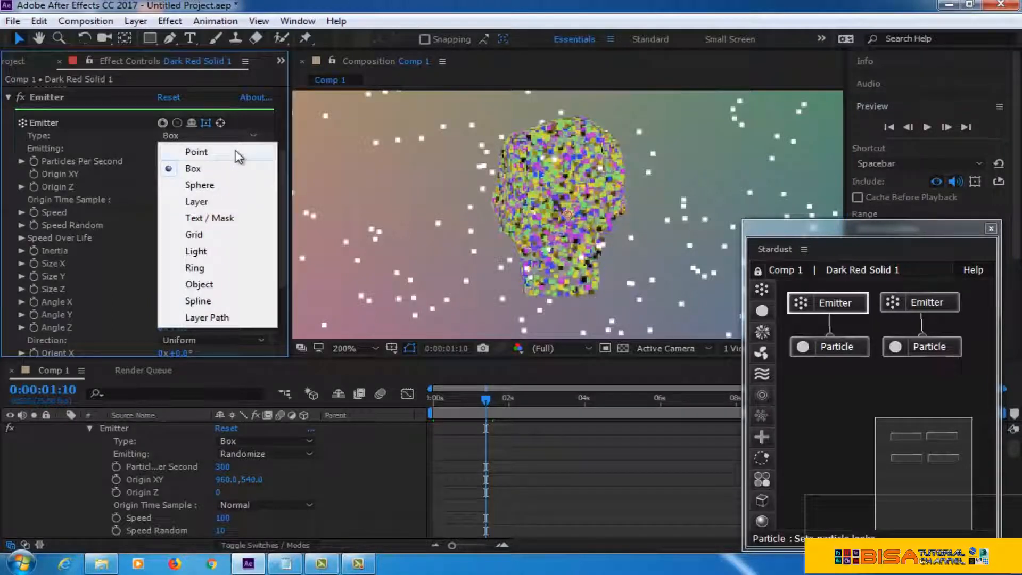
click(238, 154)
click(246, 134)
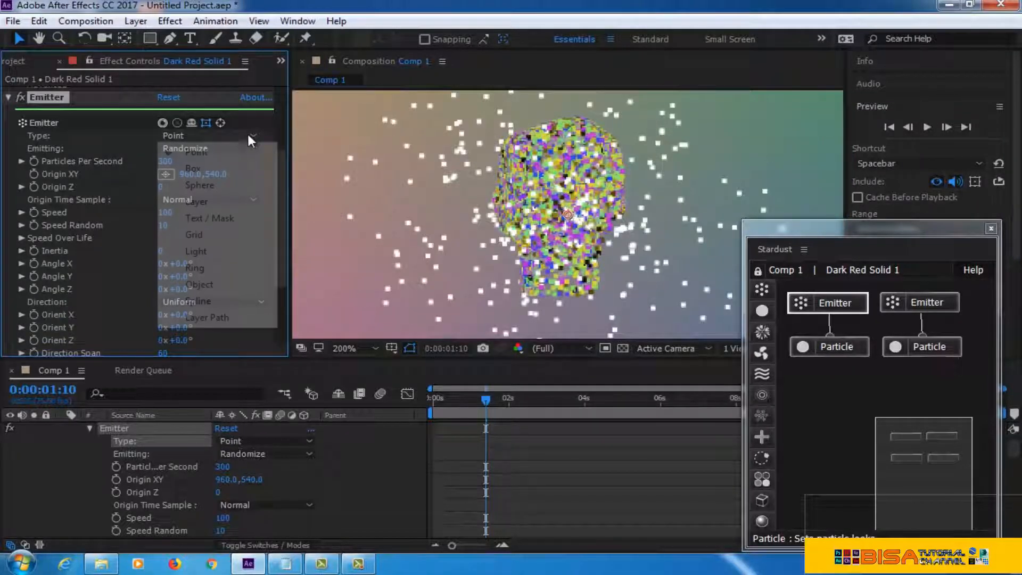
click(233, 187)
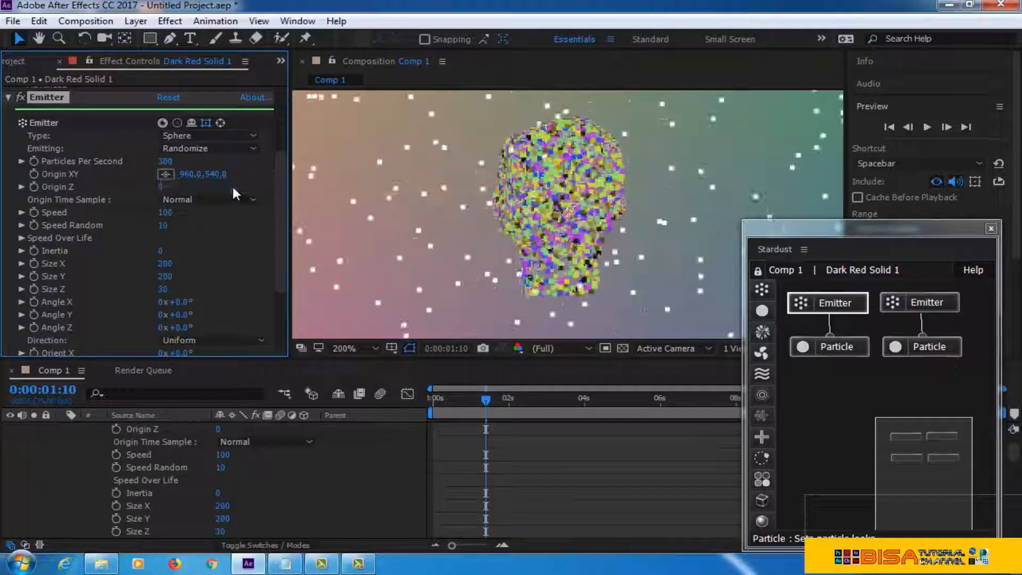
click(237, 135)
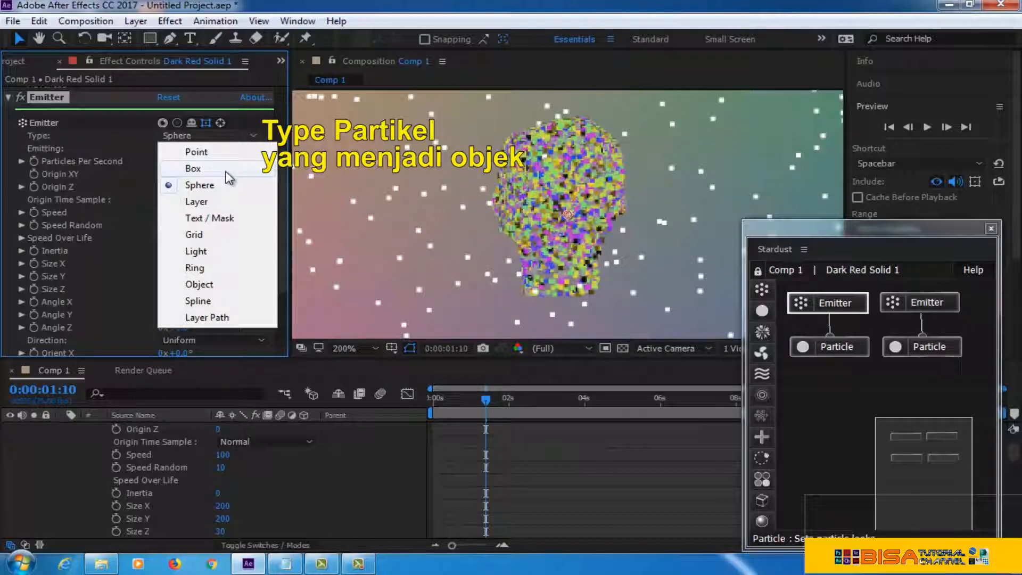
click(227, 169)
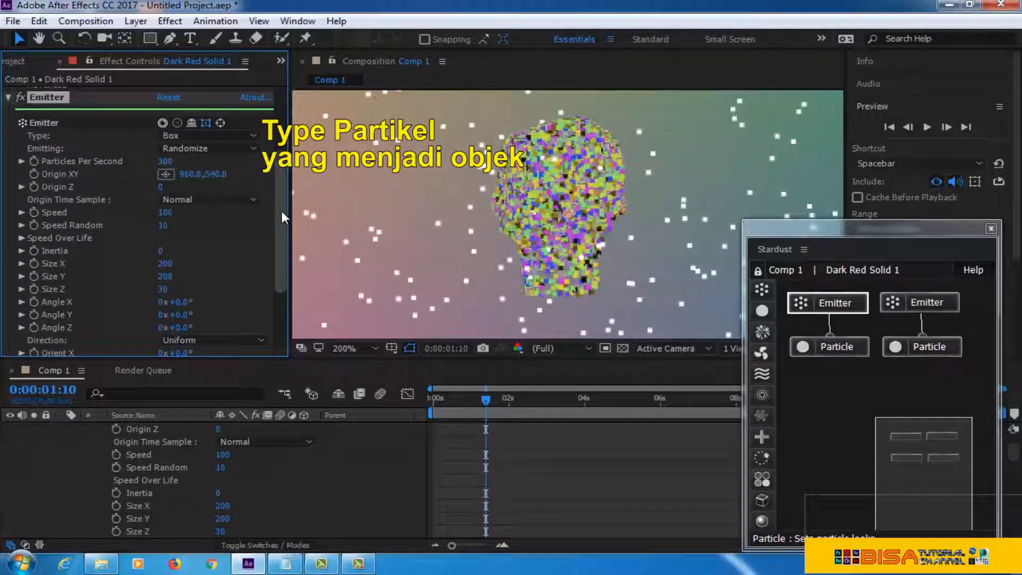
Step: Review the settings of the first emitter and its connected Particle node, which form the background particles
drag(280, 211, 279, 251)
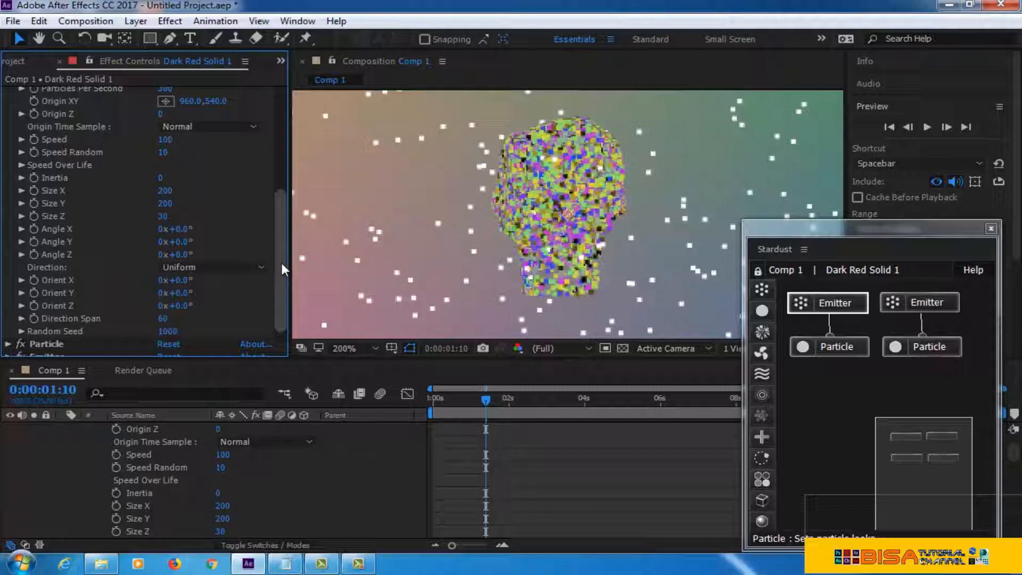
click(836, 349)
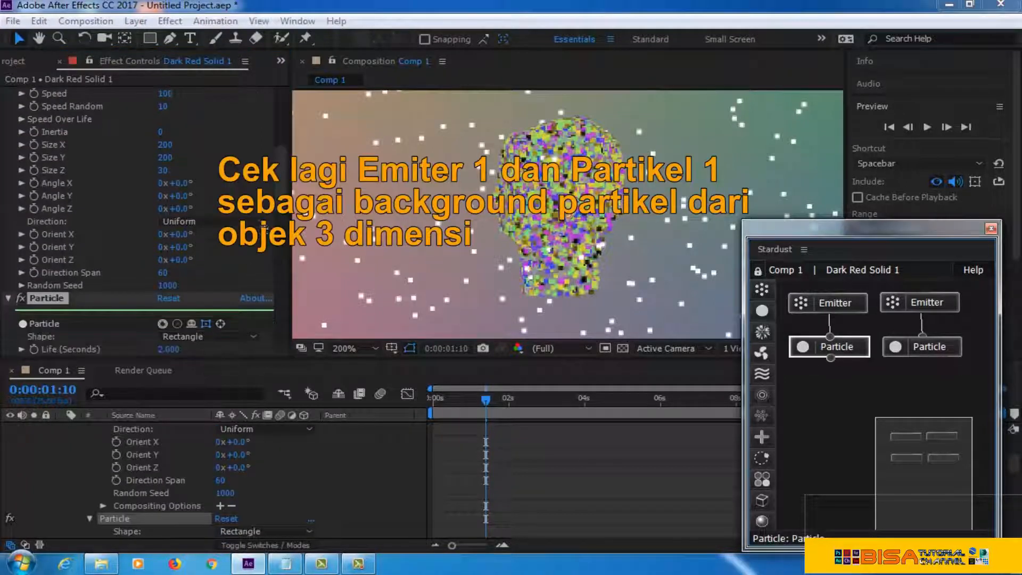
drag(282, 199, 280, 244)
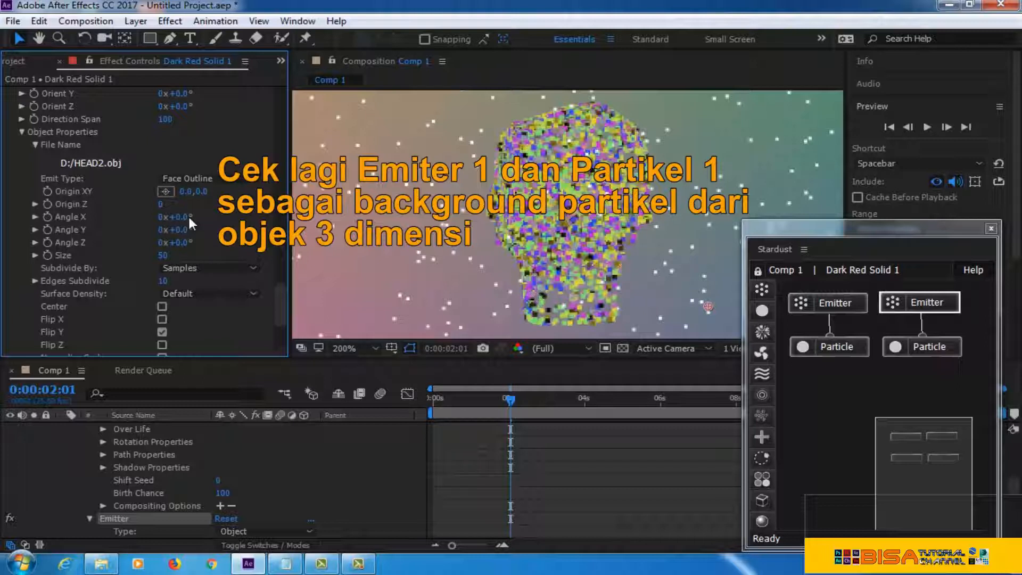
Step: Try the Vertices, Volume and Face emit types on the object emitter, and settle on Surface
click(187, 178)
click(234, 212)
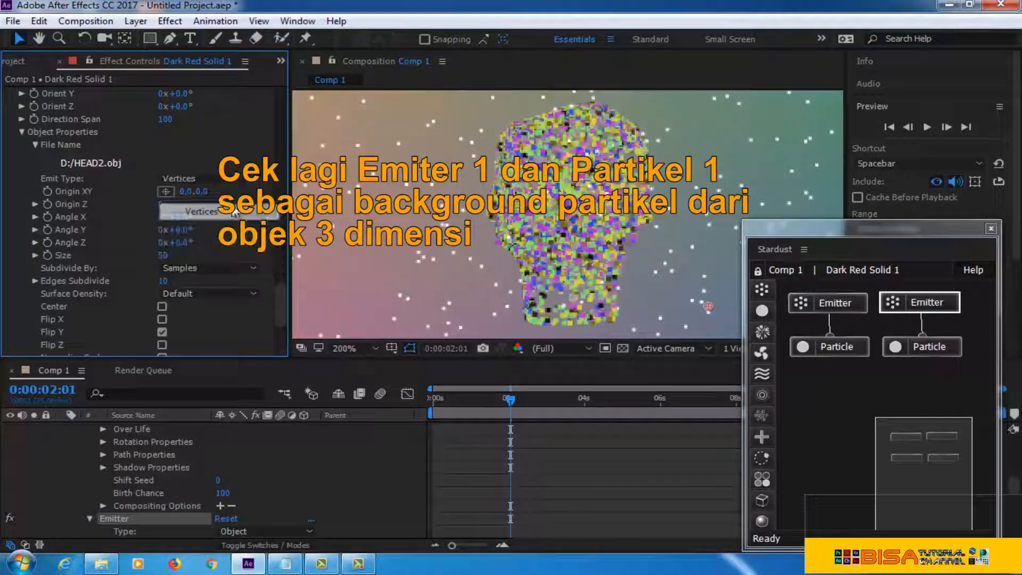
click(252, 184)
click(234, 223)
click(252, 182)
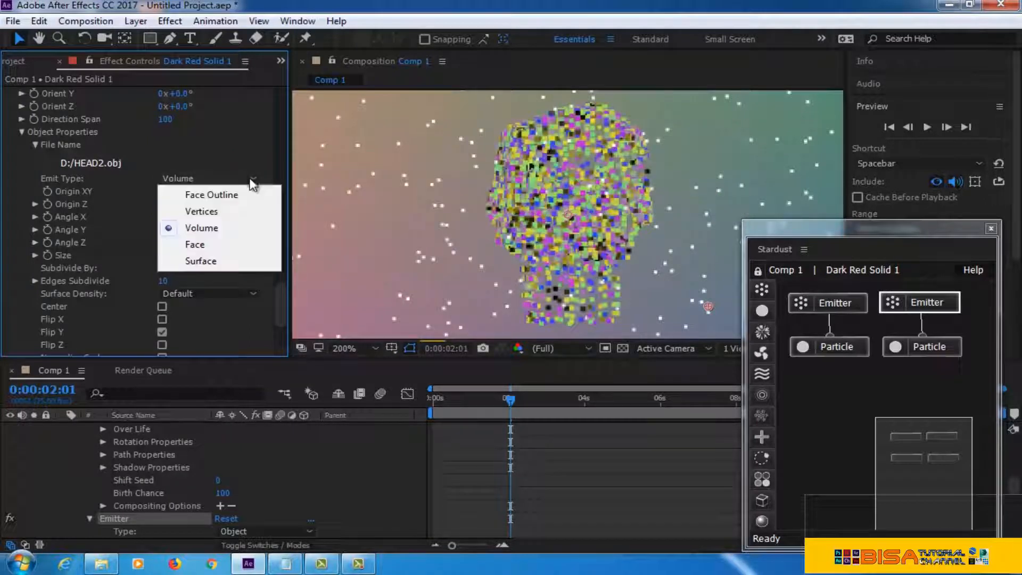
click(239, 245)
click(245, 176)
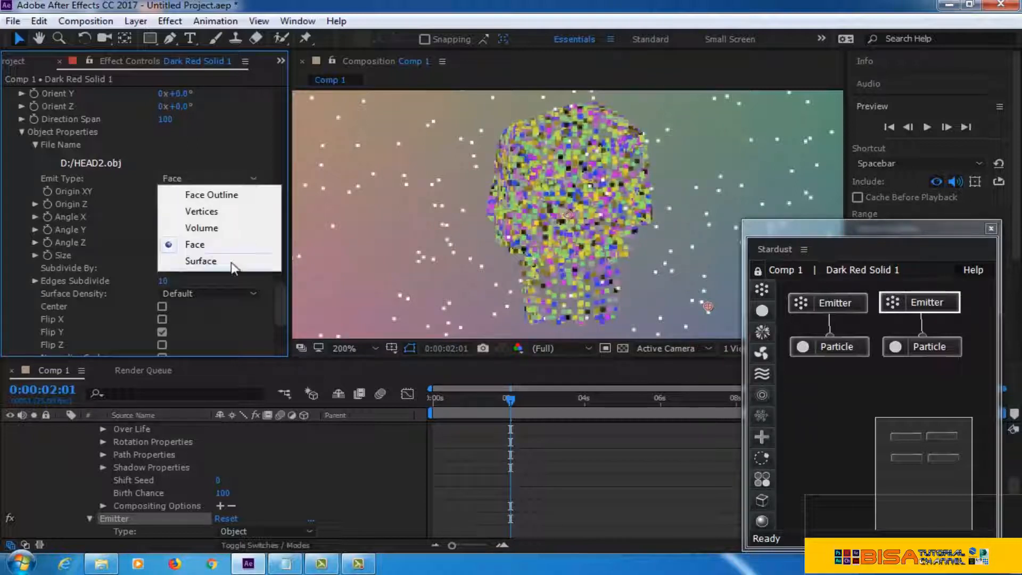
click(234, 261)
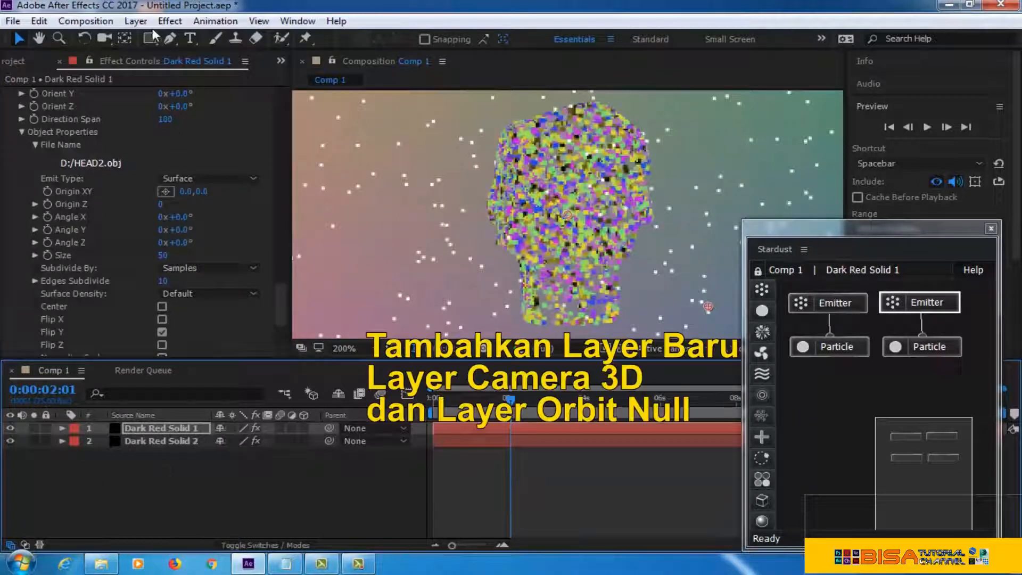
Step: Add a two-node camera layer with the 50mm preset to the composition
click(135, 21)
mouse_move(192, 14)
click(484, 64)
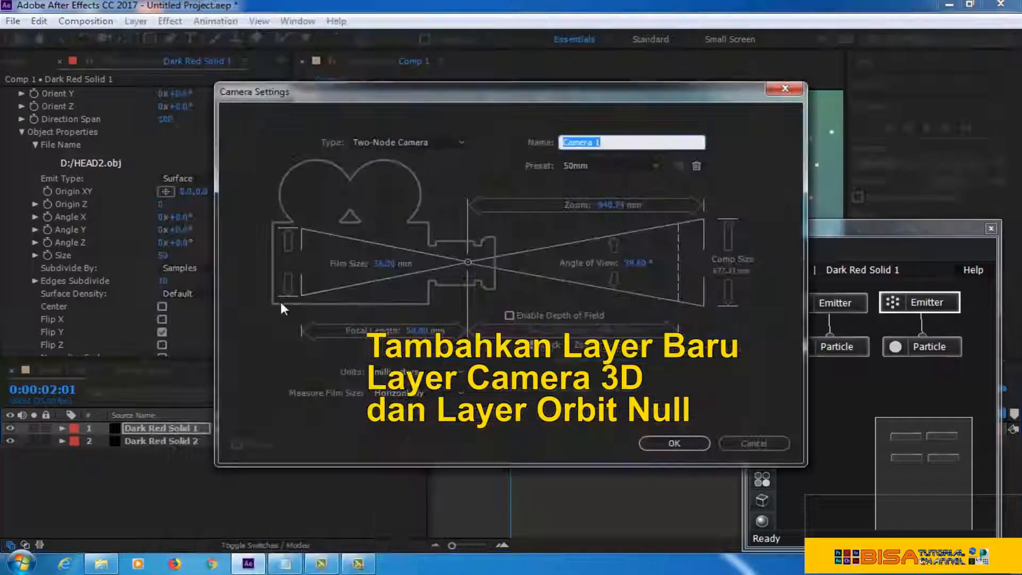
click(673, 443)
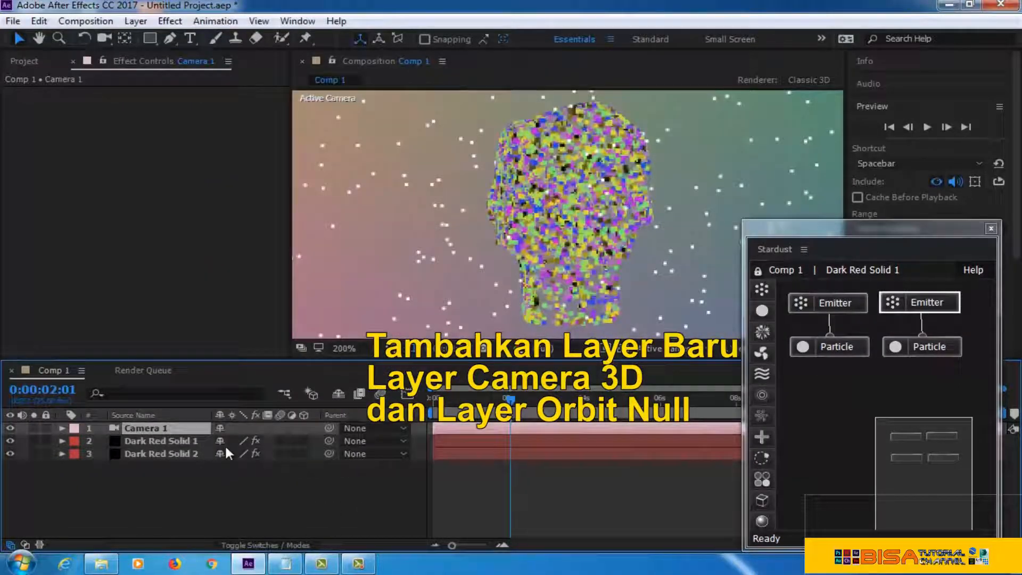
Step: Create an orbit null for the Camera 1 layer
click(136, 21)
mouse_move(391, 16)
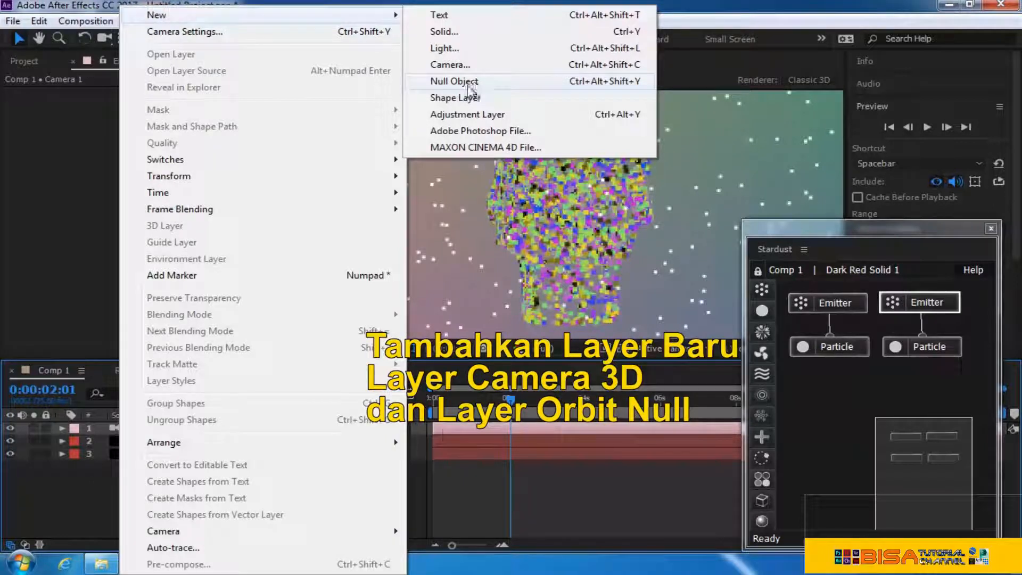
click(443, 429)
right_click(442, 429)
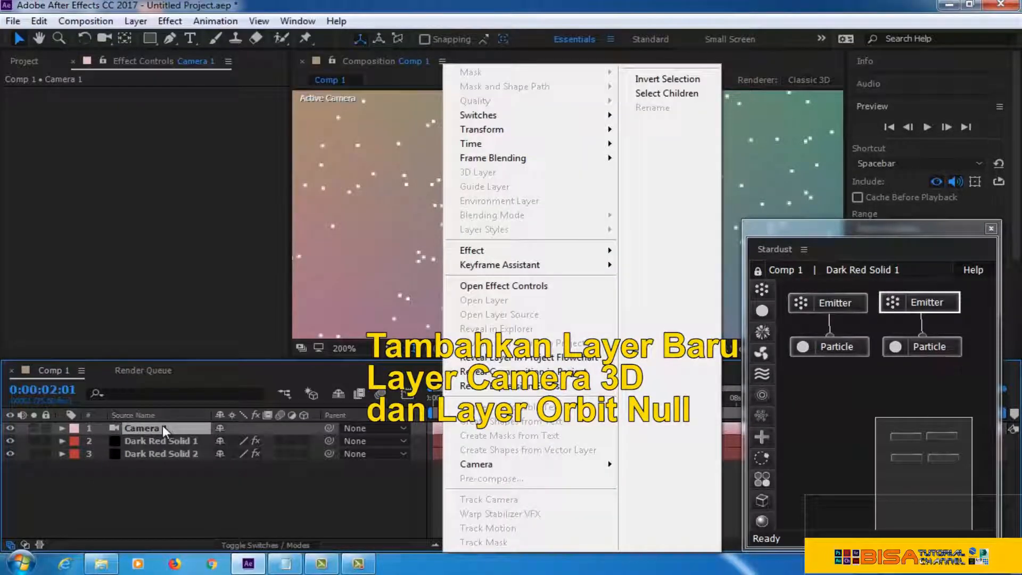
right_click(162, 426)
mouse_move(217, 465)
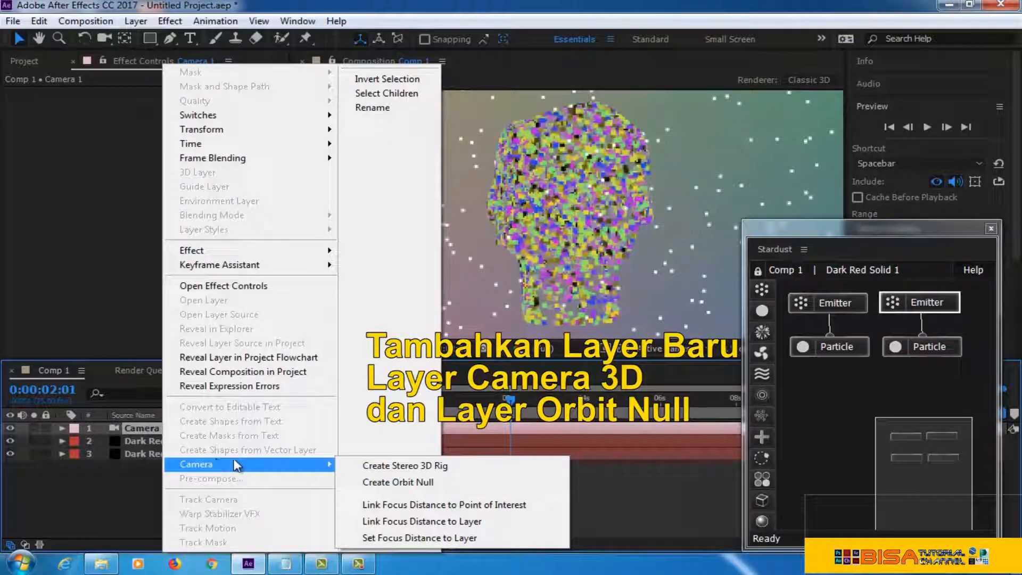
click(443, 481)
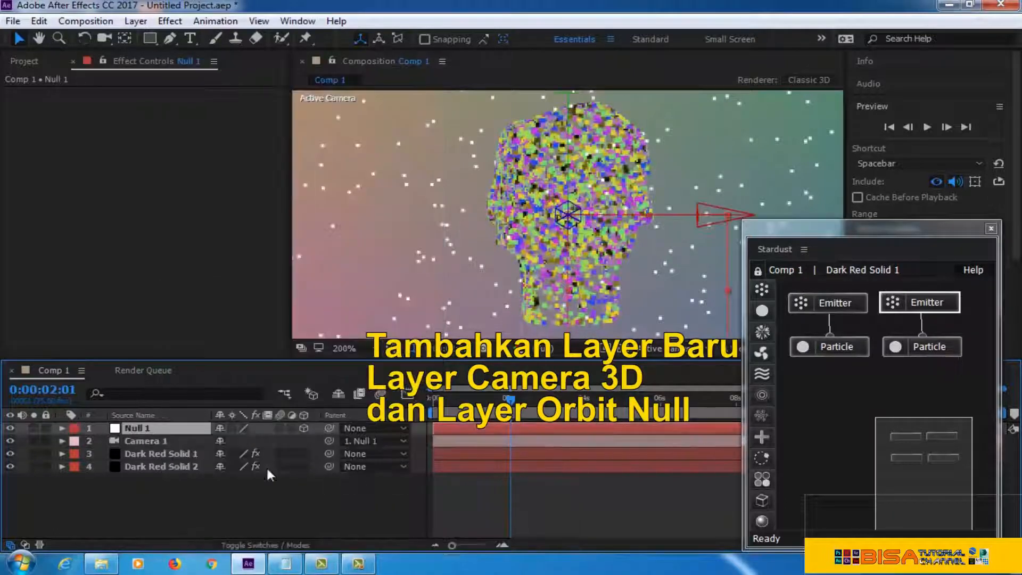
Step: Reveal the Transform properties of the orbit null layer
click(62, 427)
click(75, 440)
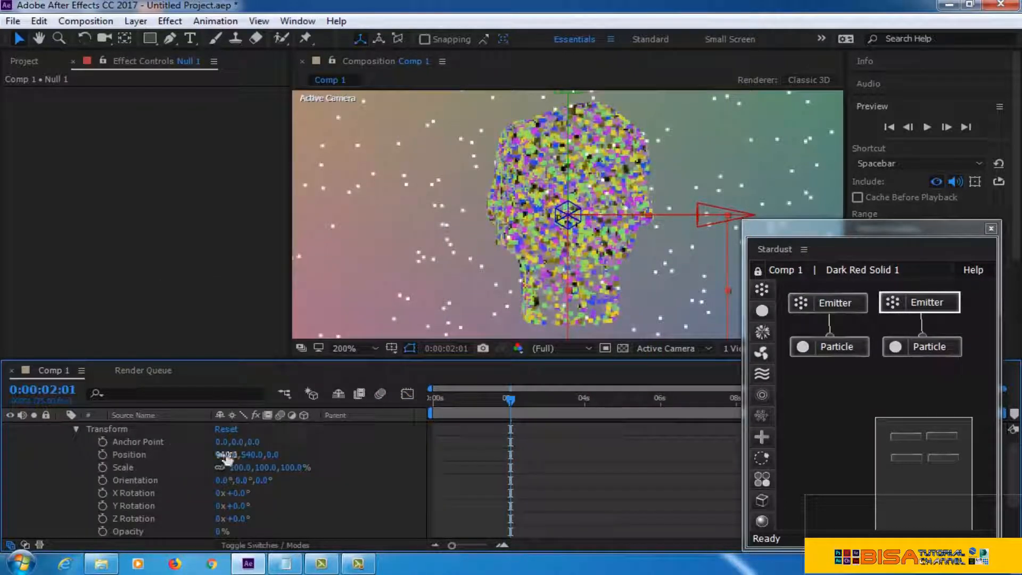